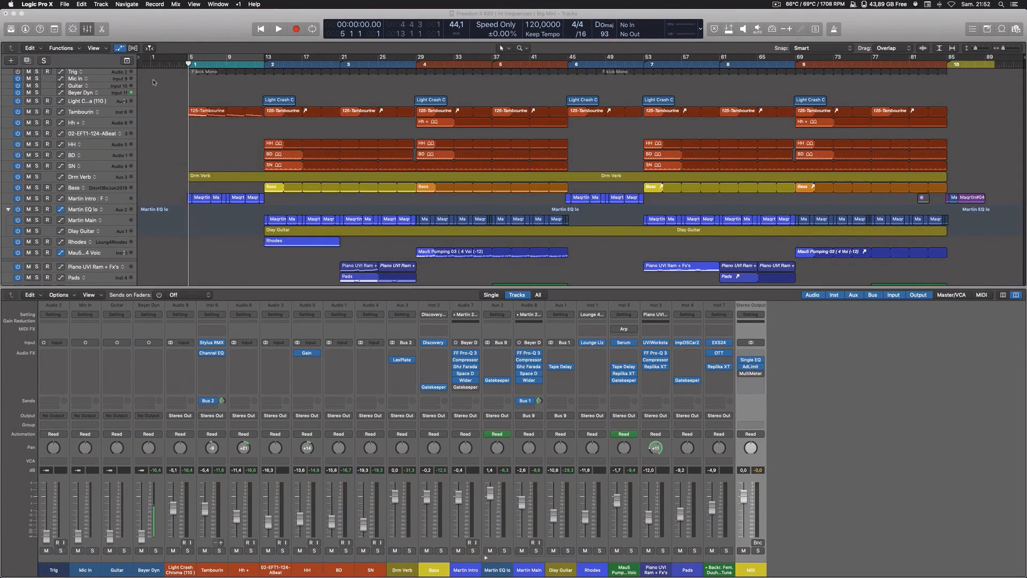
left_click(177, 17)
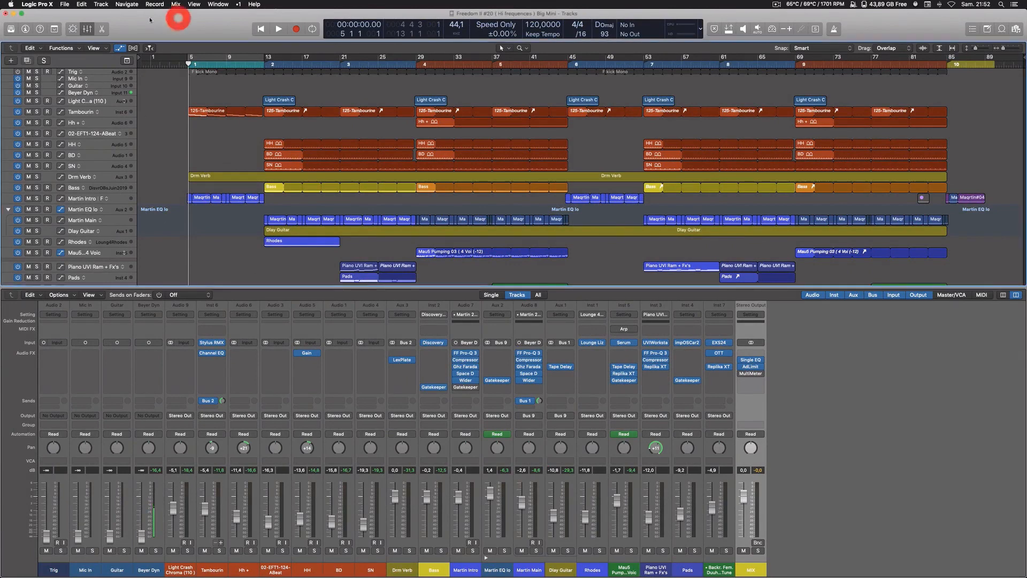
left_click(64, 3)
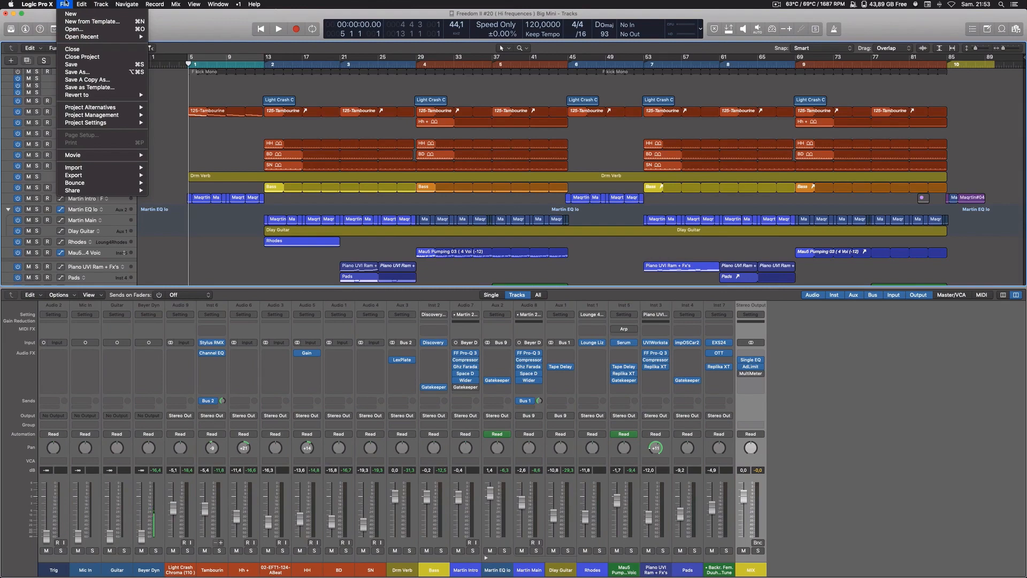
mouse_move(37, 4)
left_click(154, 90)
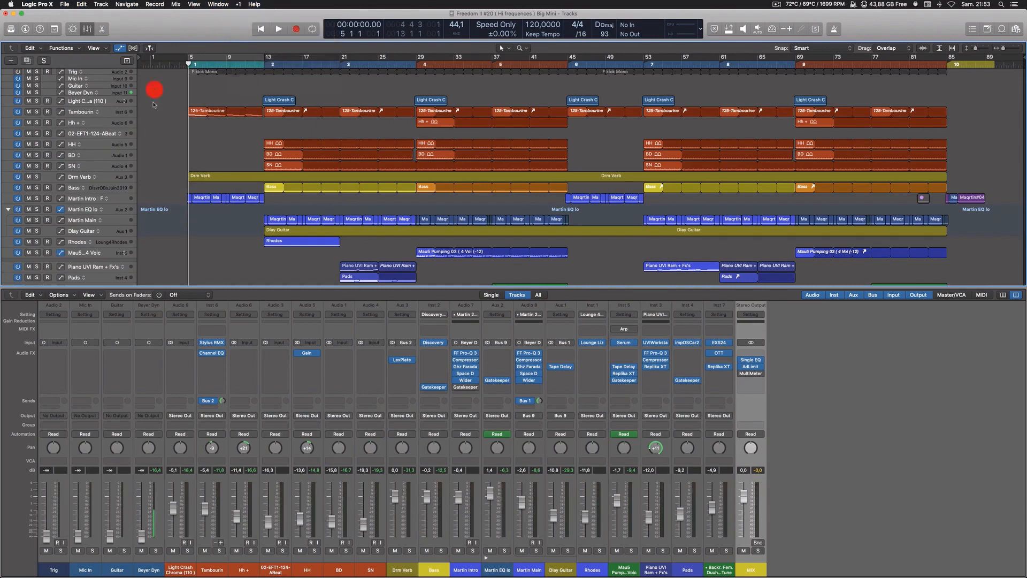
left_click(47, 2)
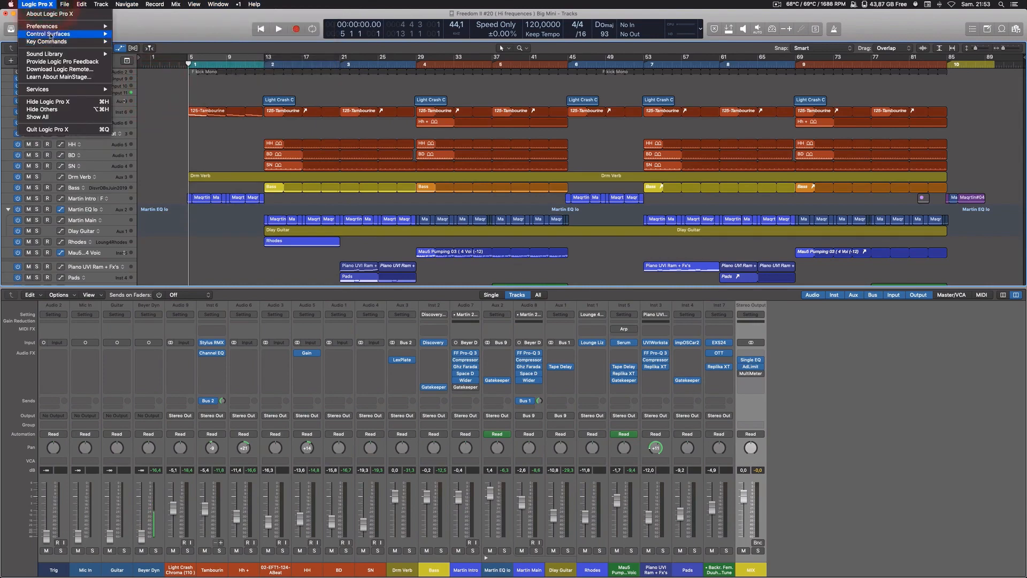
mouse_move(49, 42)
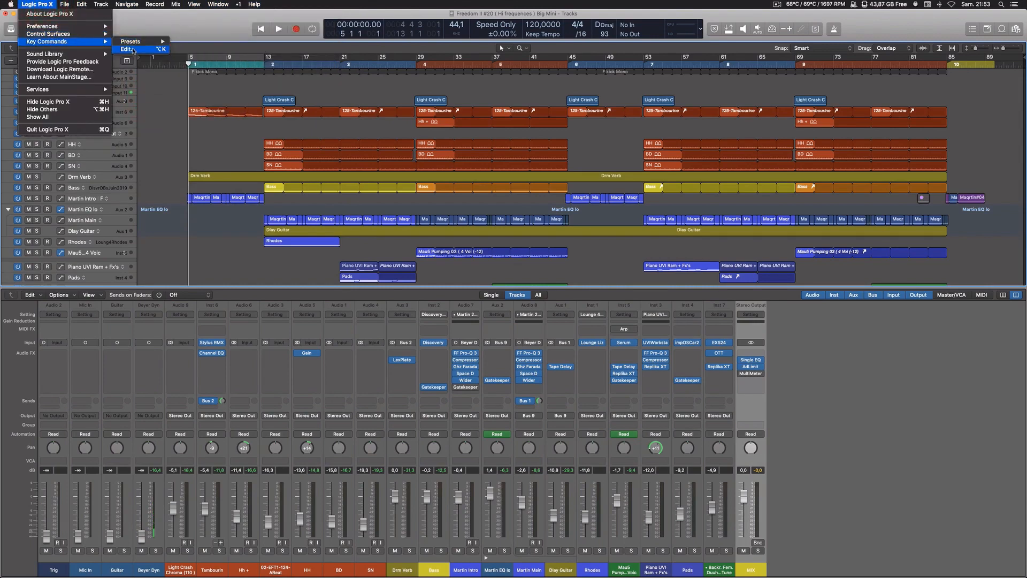
left_click(132, 49)
left_click_drag(393, 159, 396, 147)
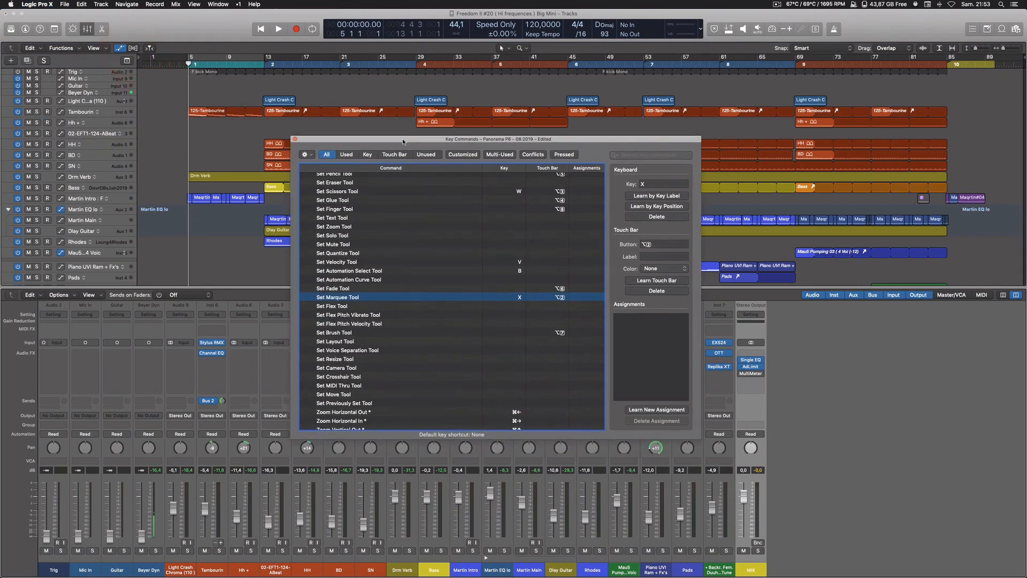
left_click(295, 139)
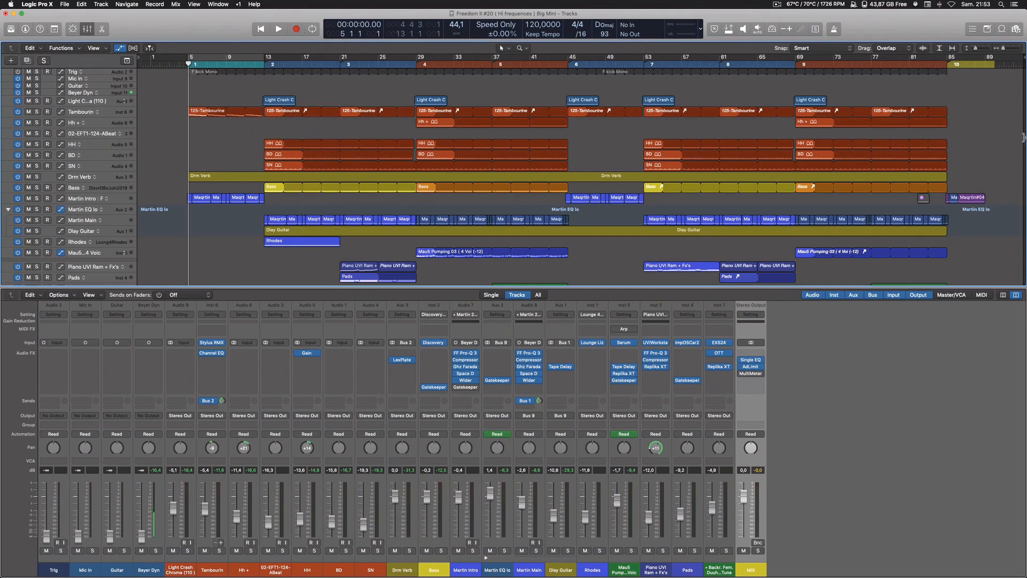
Open the key commands editor and look through the full command list, returning to the start of Global Commands
left_click_drag(635, 324, 689, 314)
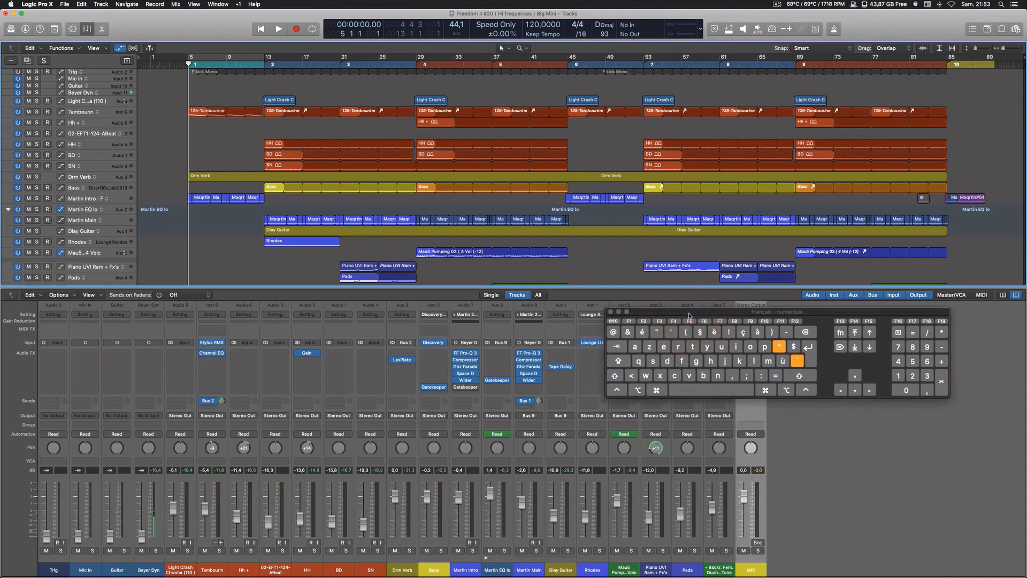
key("alt+k")
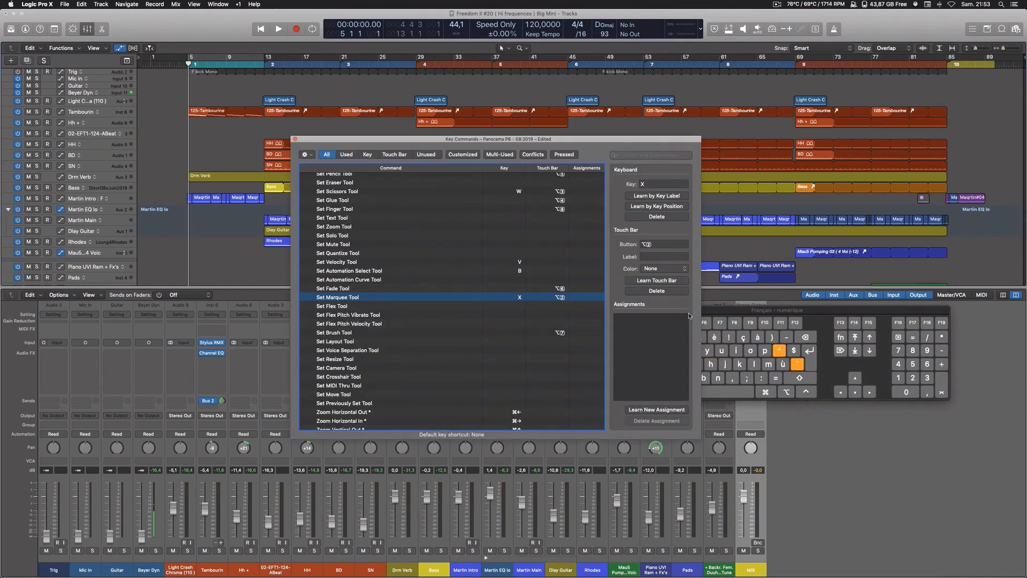
scroll(415, 267, "up", 15)
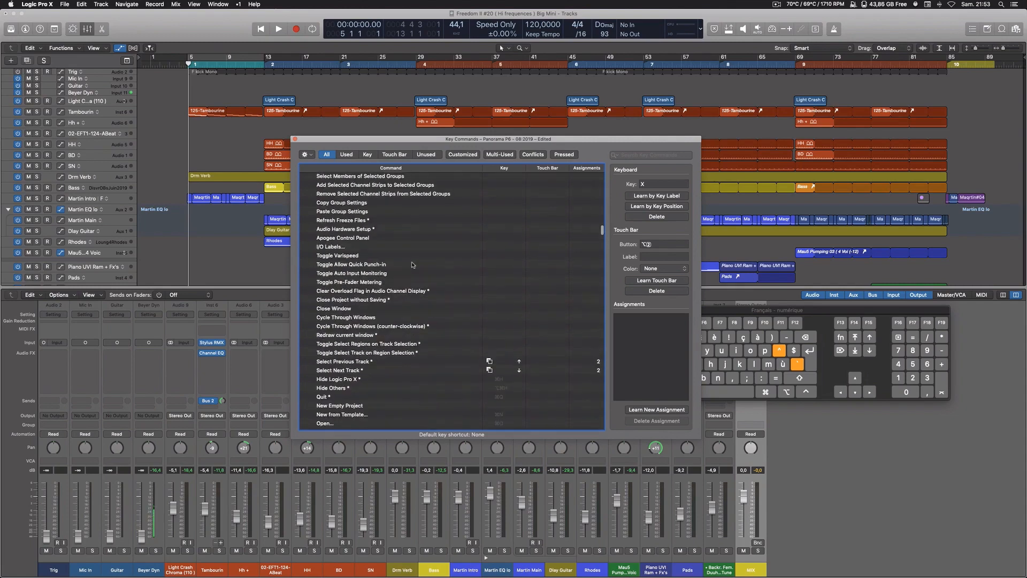
scroll(415, 266, "up", 10)
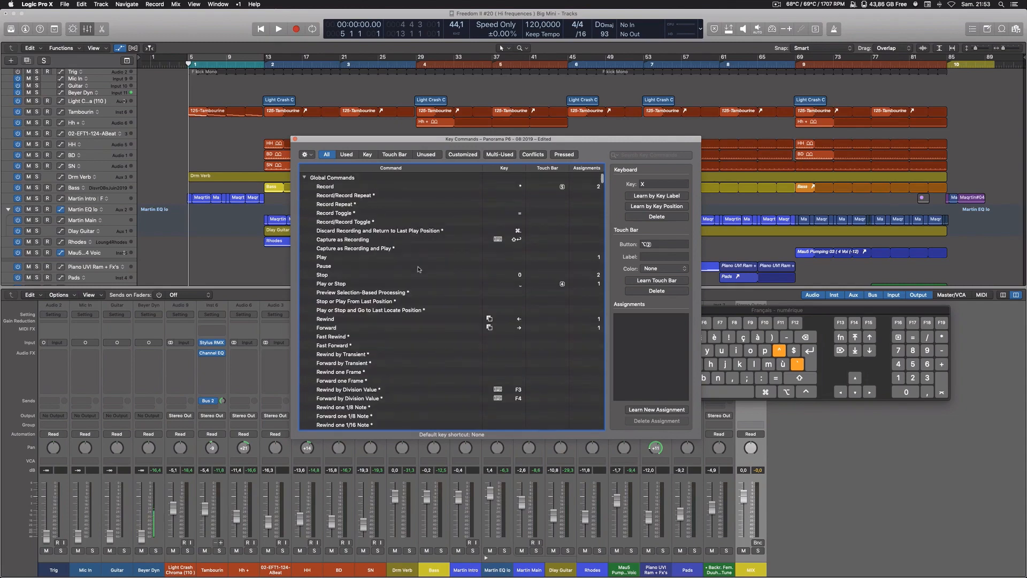
scroll(419, 269, "down", 20)
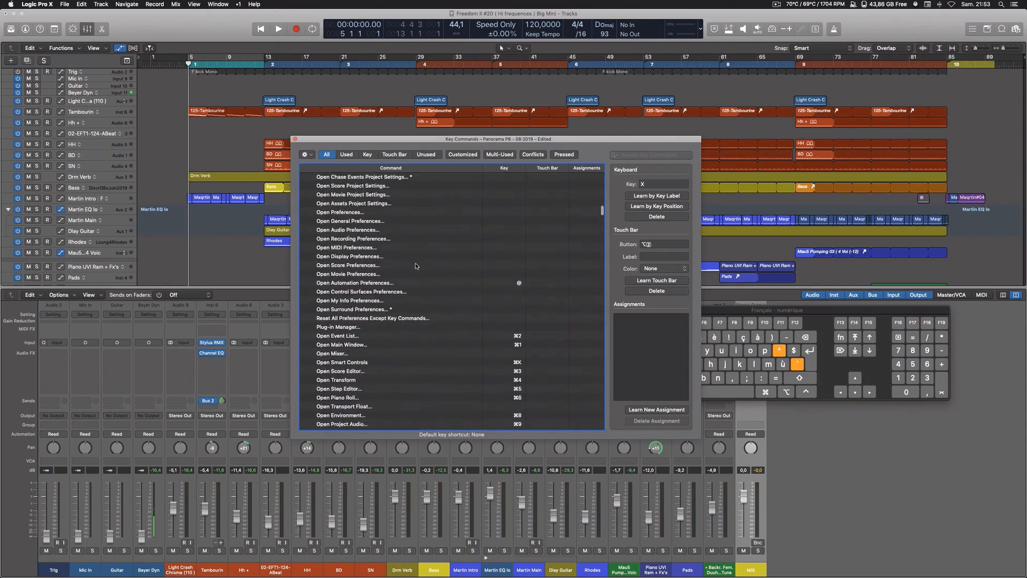
scroll(416, 266, "up", 20)
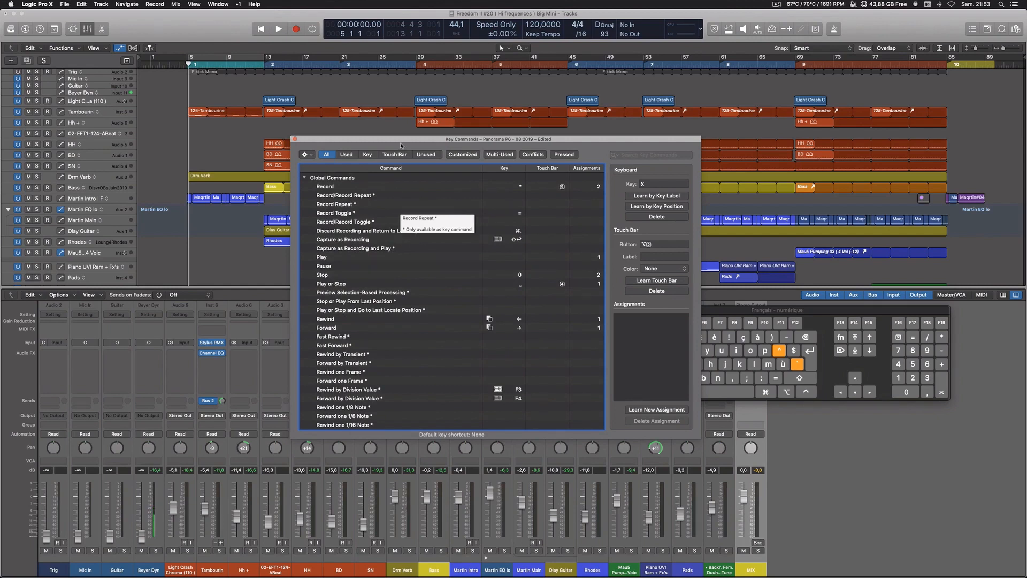
Examine the key command presets and the Key Commands folder inside Audio Music Apps, leaving without saving a copy
left_click_drag(799, 332, 831, 481)
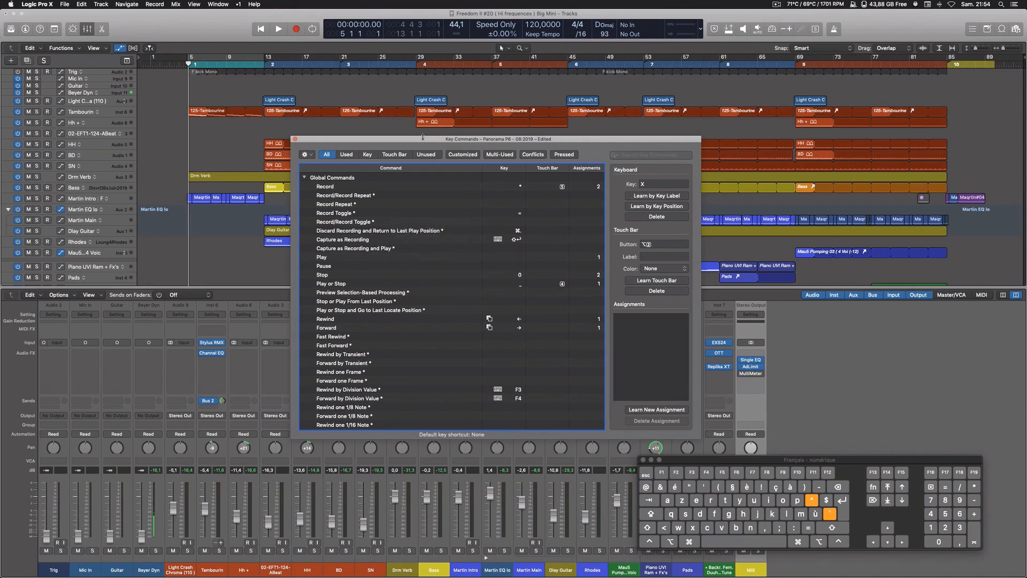
left_click_drag(422, 136, 407, 126)
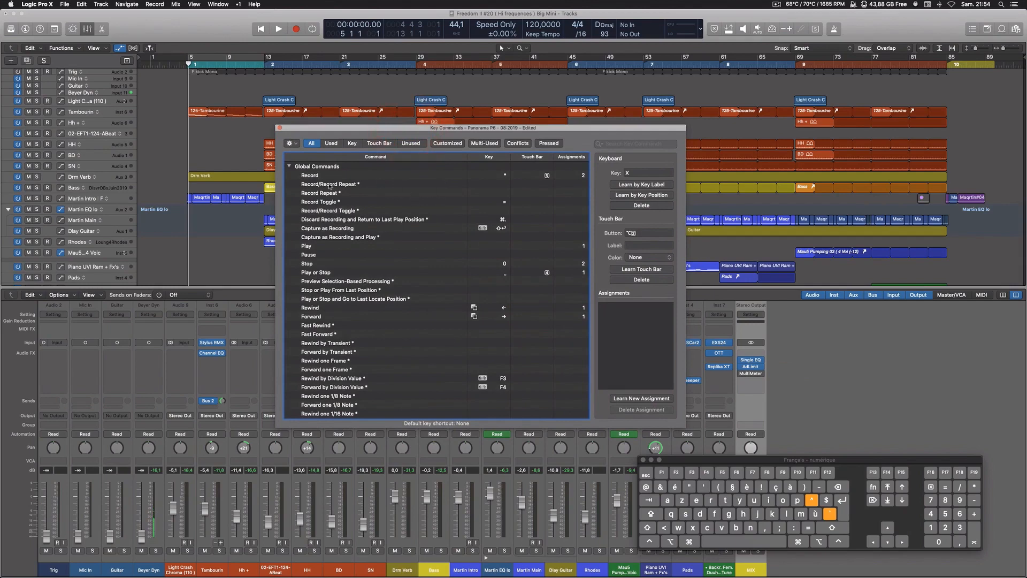
left_click(295, 144)
mouse_move(298, 153)
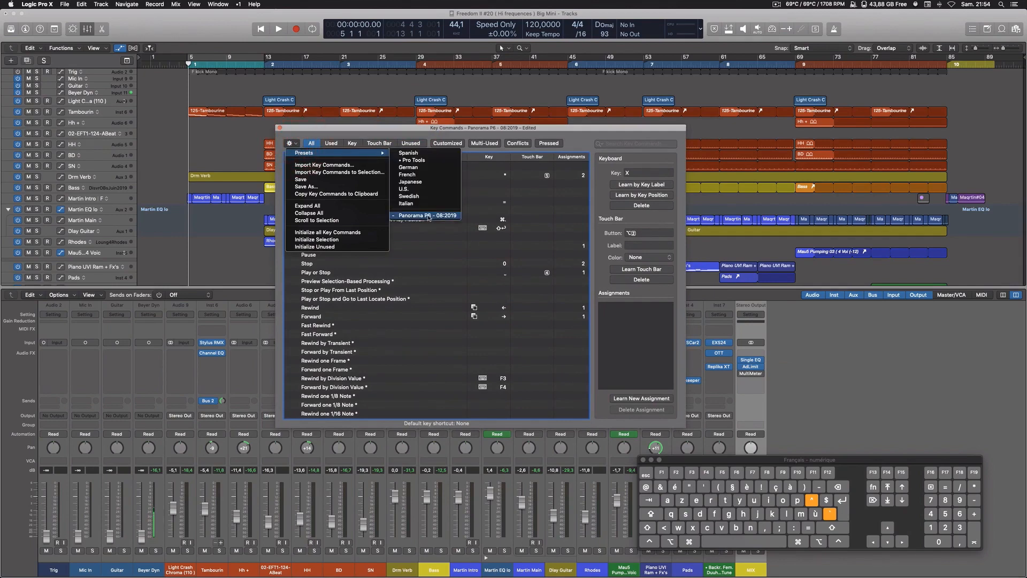
left_click(311, 186)
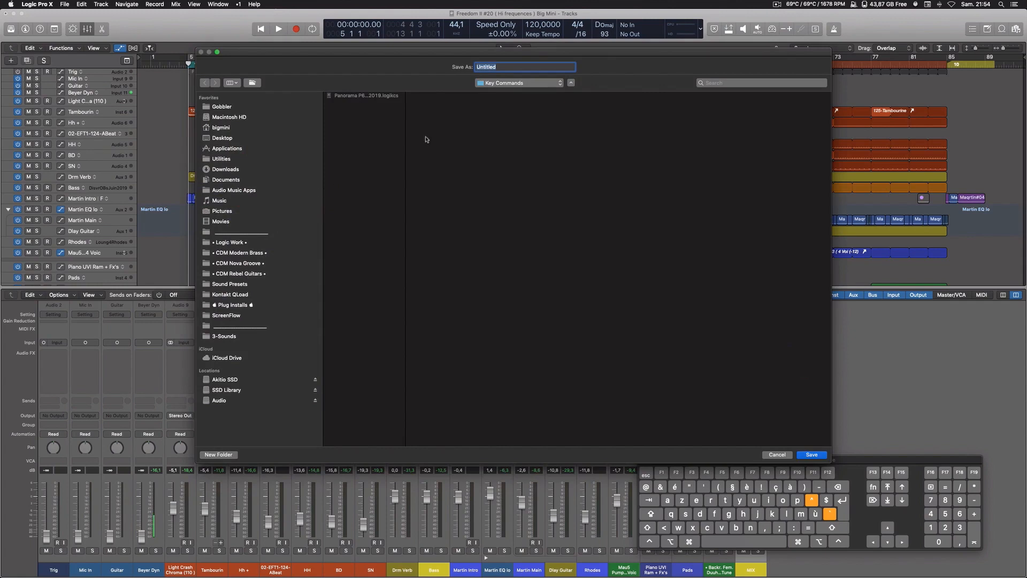
left_click(530, 82)
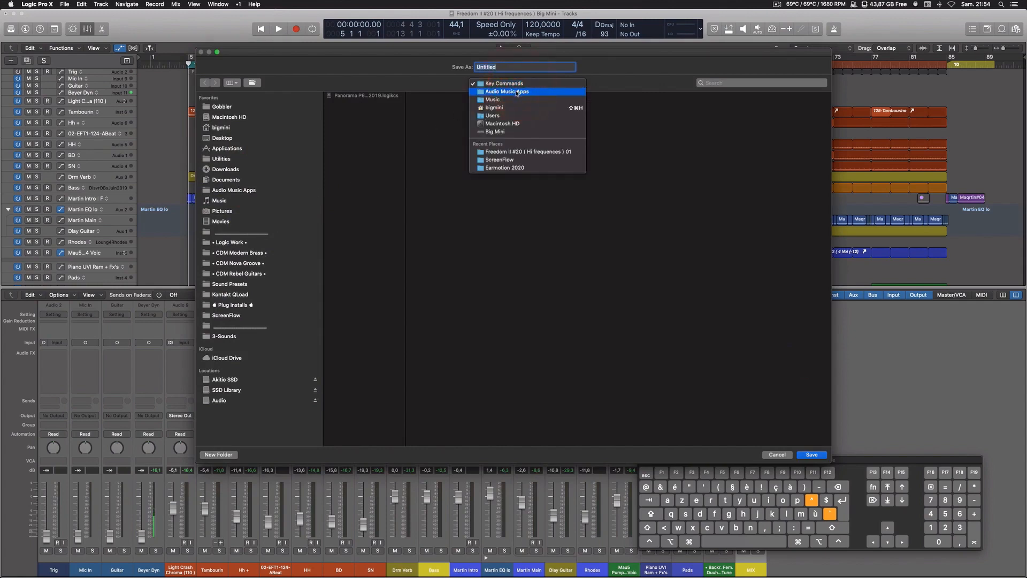
left_click(516, 91)
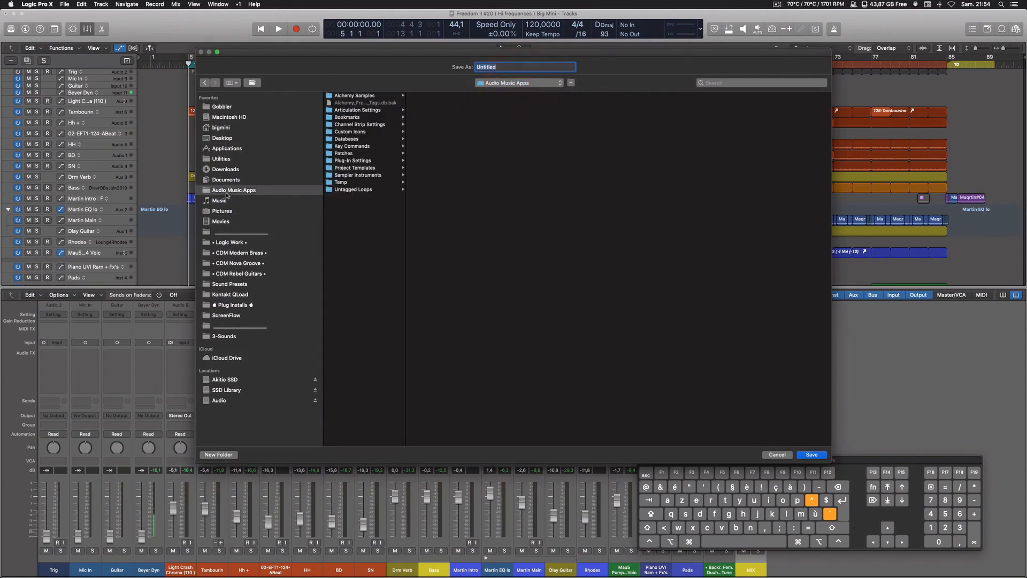
left_click(369, 146)
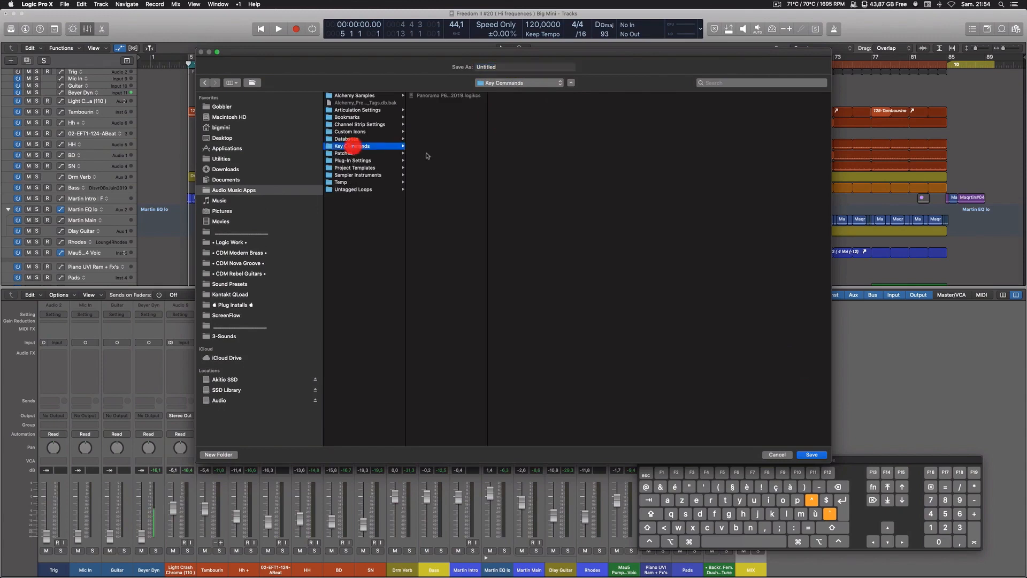
left_click(776, 455)
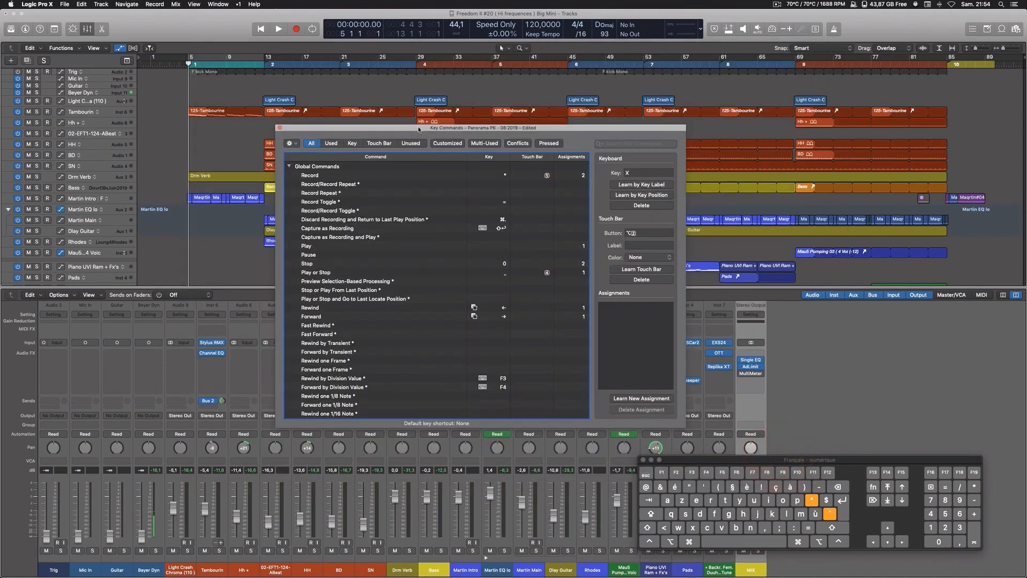
left_click_drag(418, 129, 432, 130)
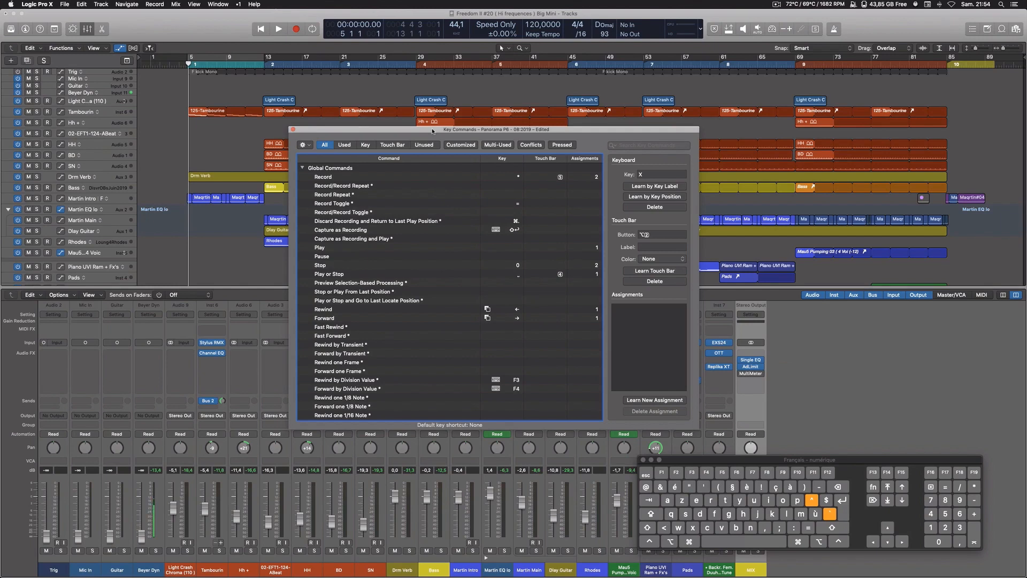
left_click_drag(432, 131, 432, 120)
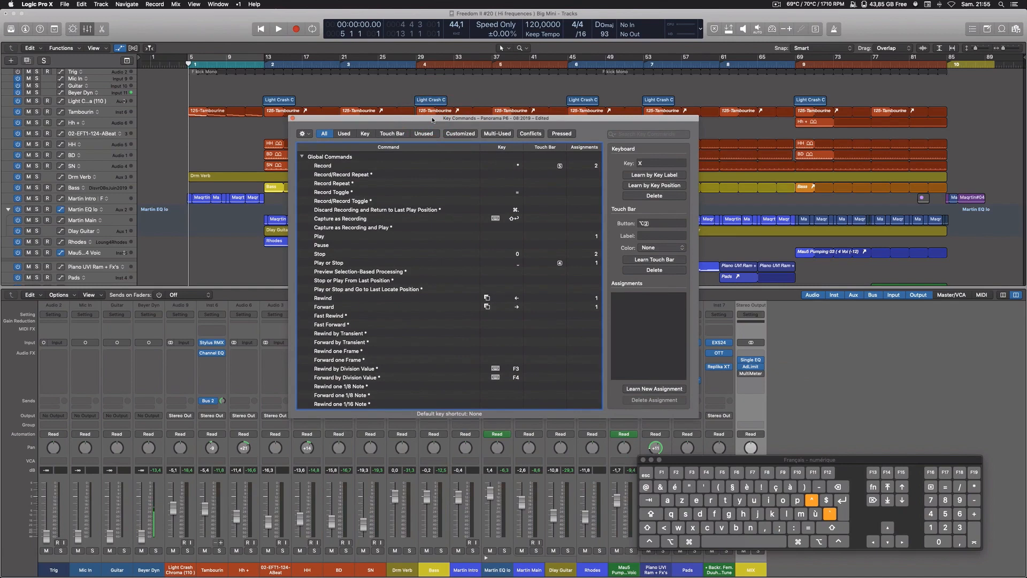
left_click_drag(432, 120, 432, 119)
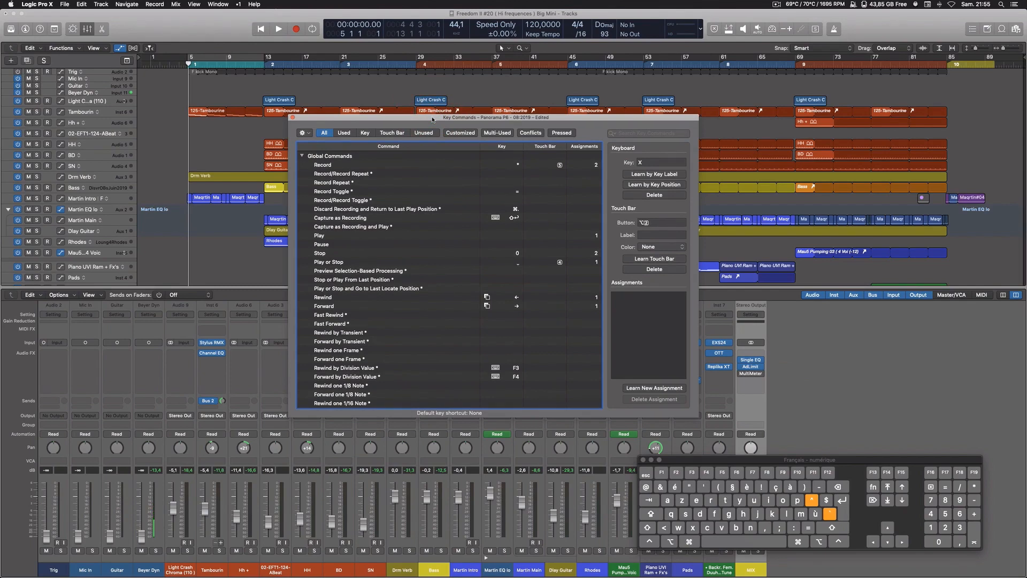
left_click(303, 133)
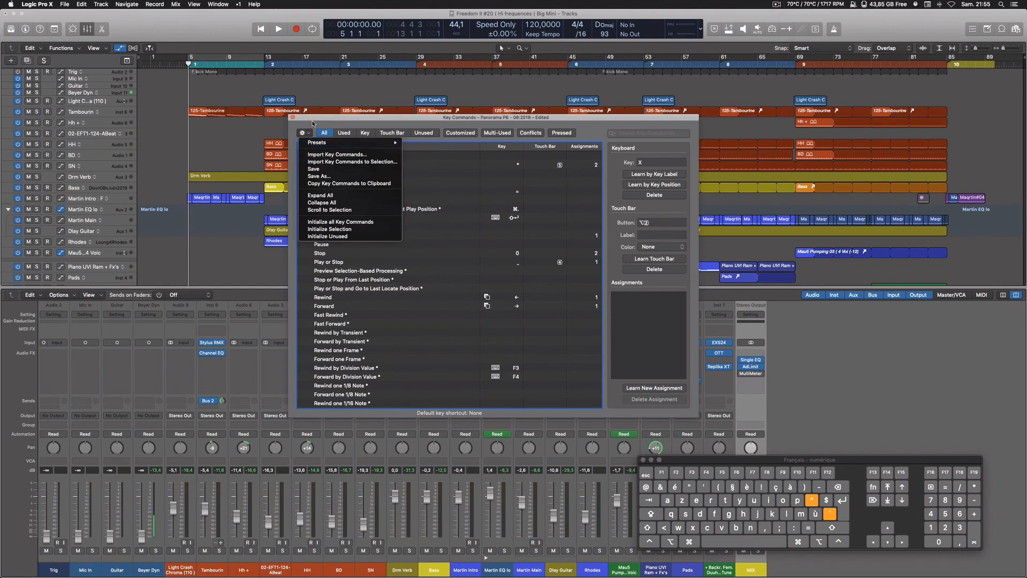
left_click(312, 123)
Examine the assignments of several global commands, including Record/Record Repeat, Capture as Recording, Stop and Stop or Play From Last Position
left_click(409, 173)
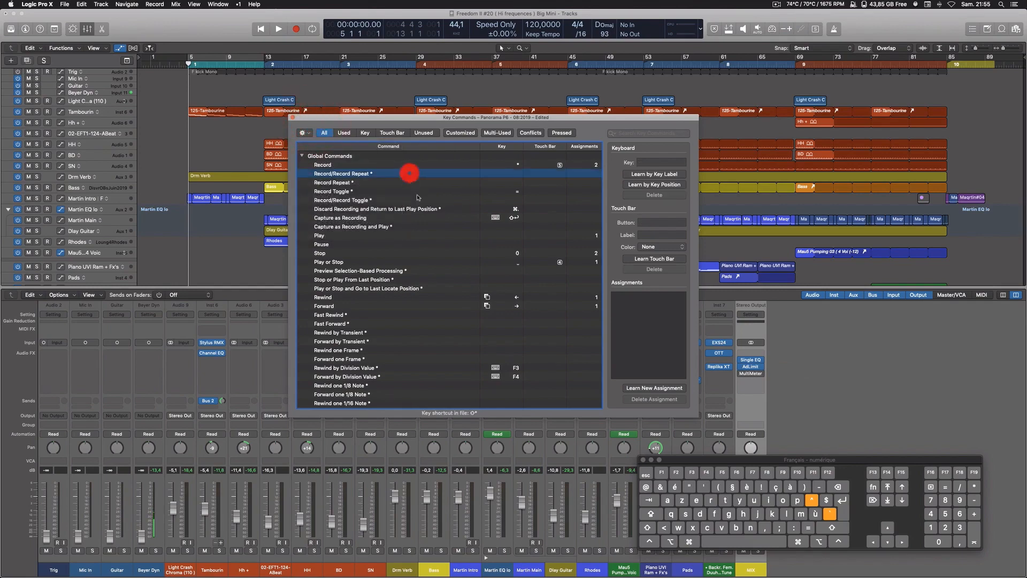
left_click(412, 217)
left_click(421, 254)
left_click(423, 270)
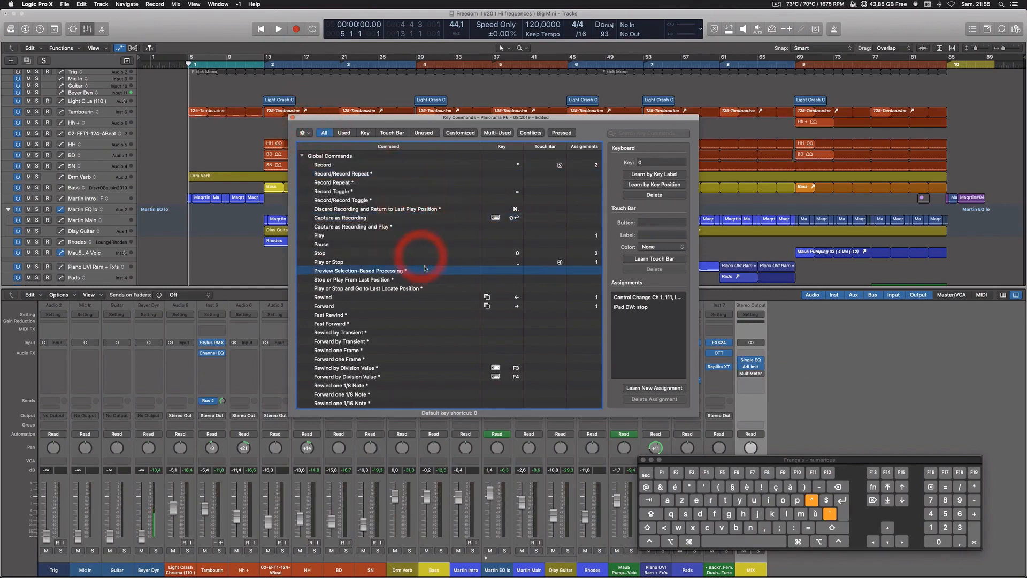
left_click(428, 280)
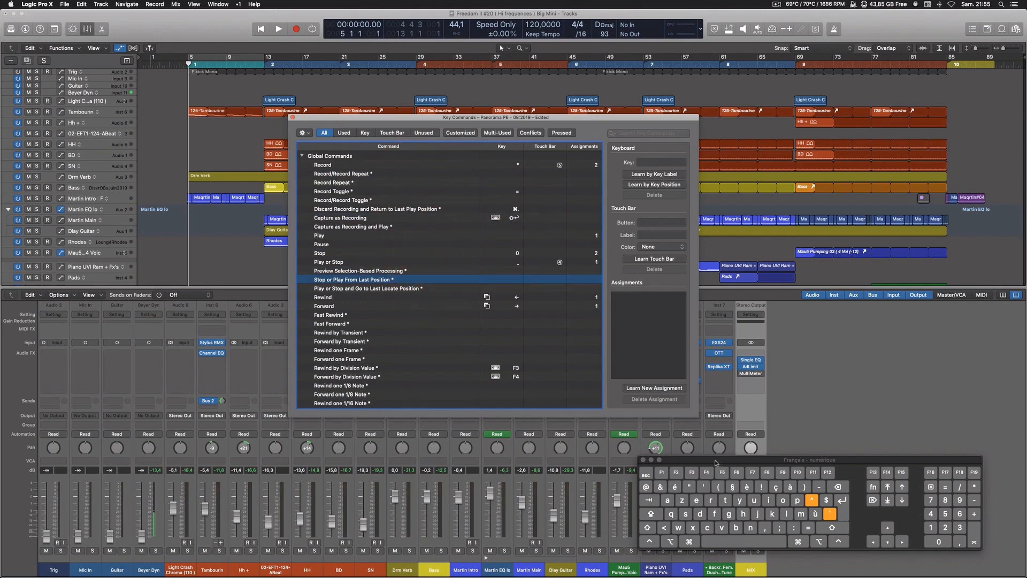
Arrange the on-screen keyboard directly below the Key Commands window and select the Pause command
left_click_drag(716, 463, 414, 432)
left_click(425, 244)
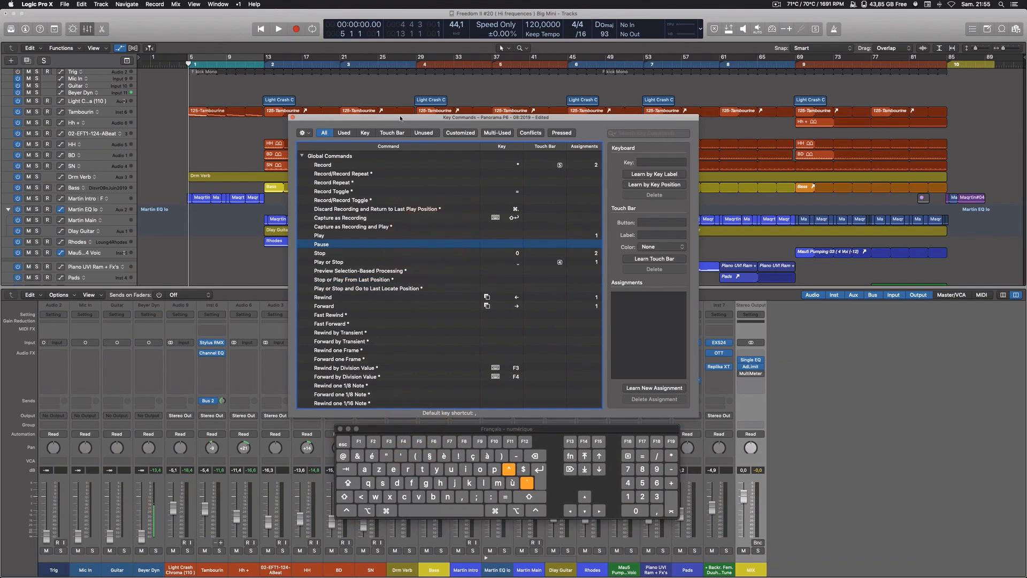
left_click_drag(400, 118, 408, 102)
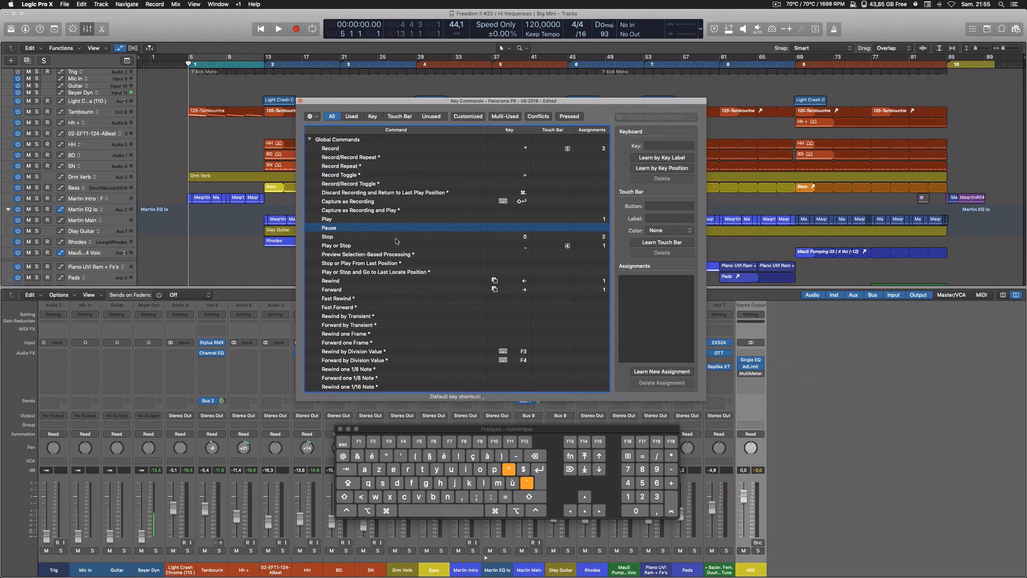
Look up which commands are assigned to the A, U, D, X and W keys
key("a")
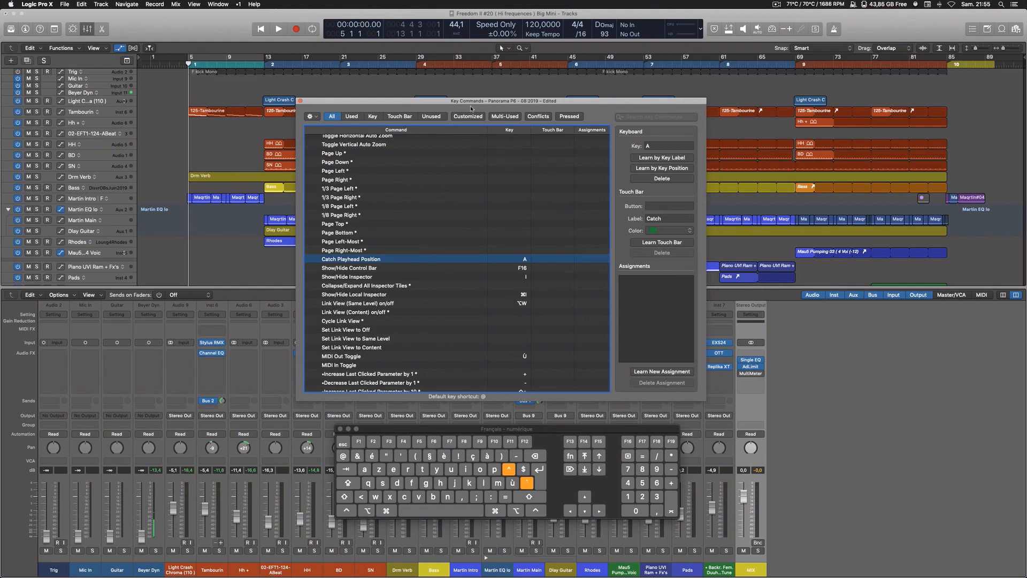
key("u")
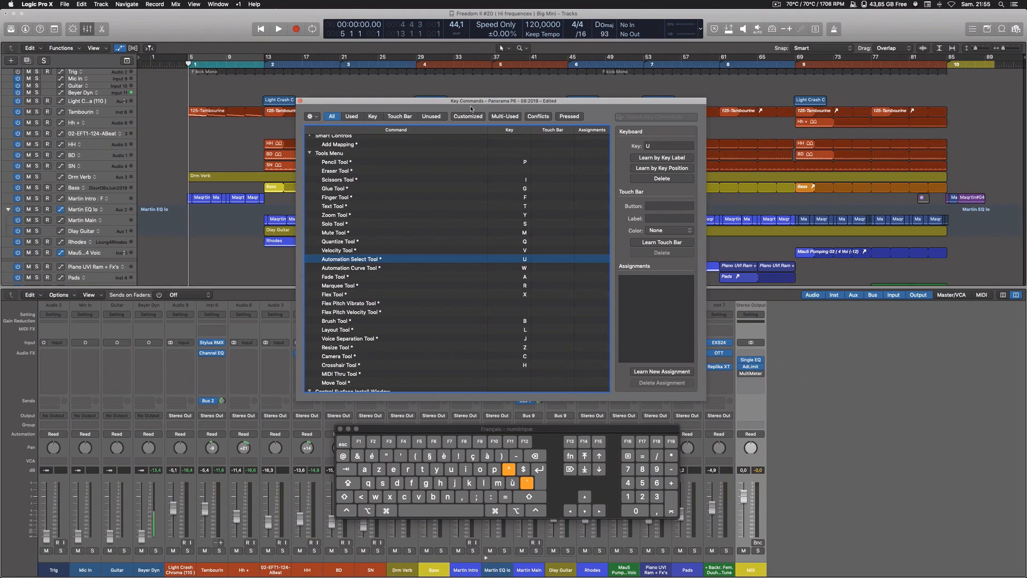
key("d")
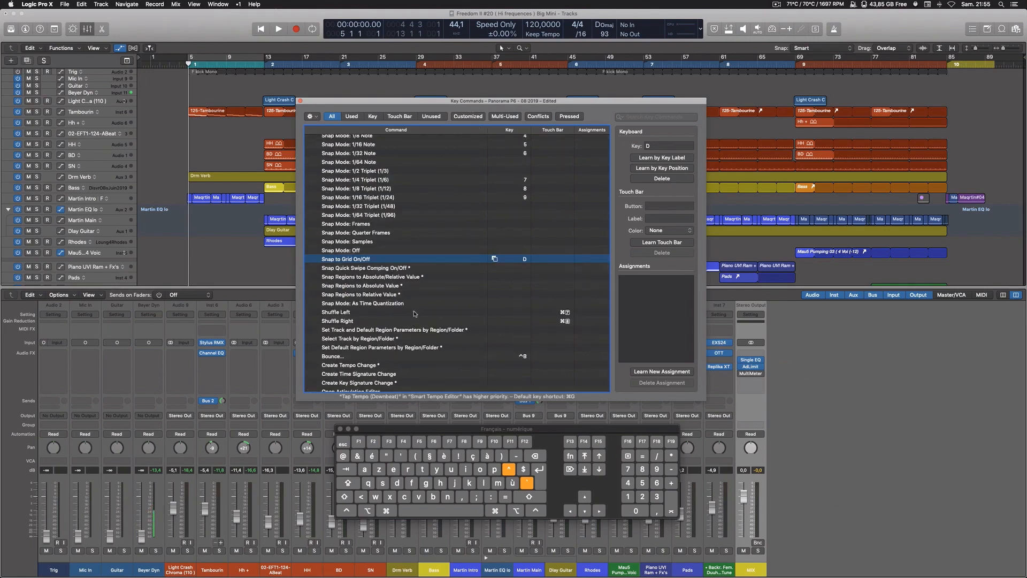
key("x")
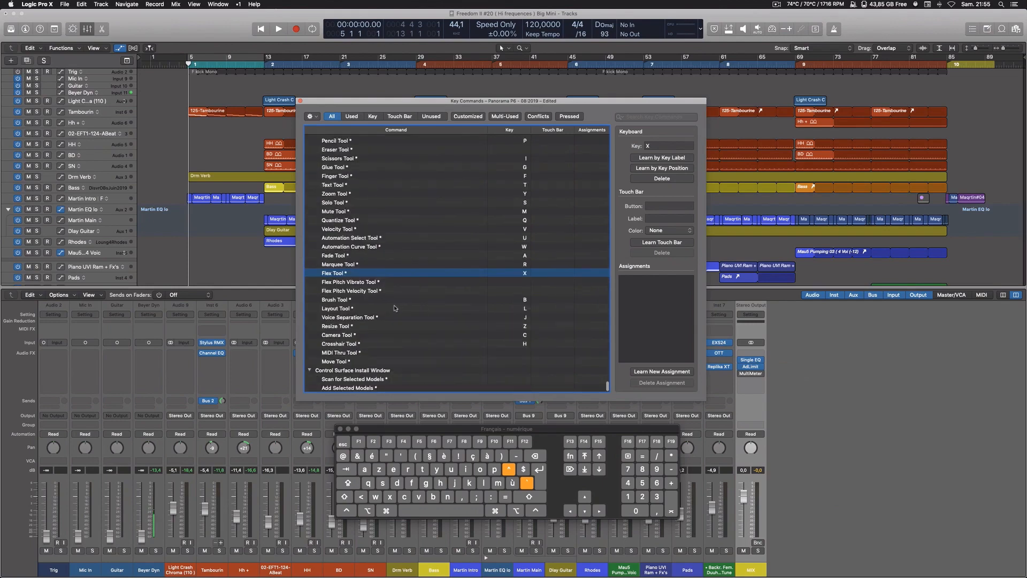
key("w")
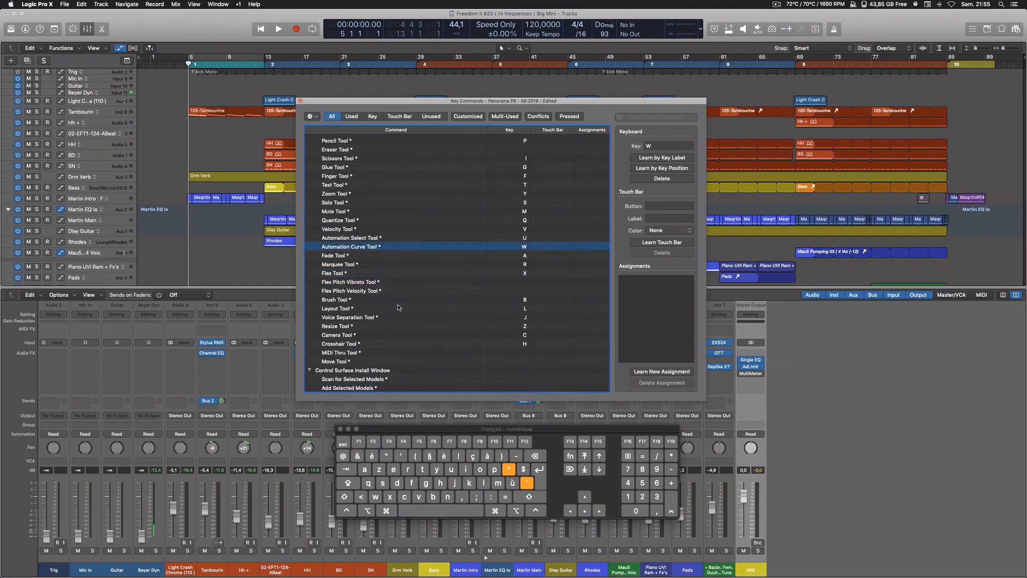
Look up which commands the < and W keys trigger, and close the Key Commands window
key("less")
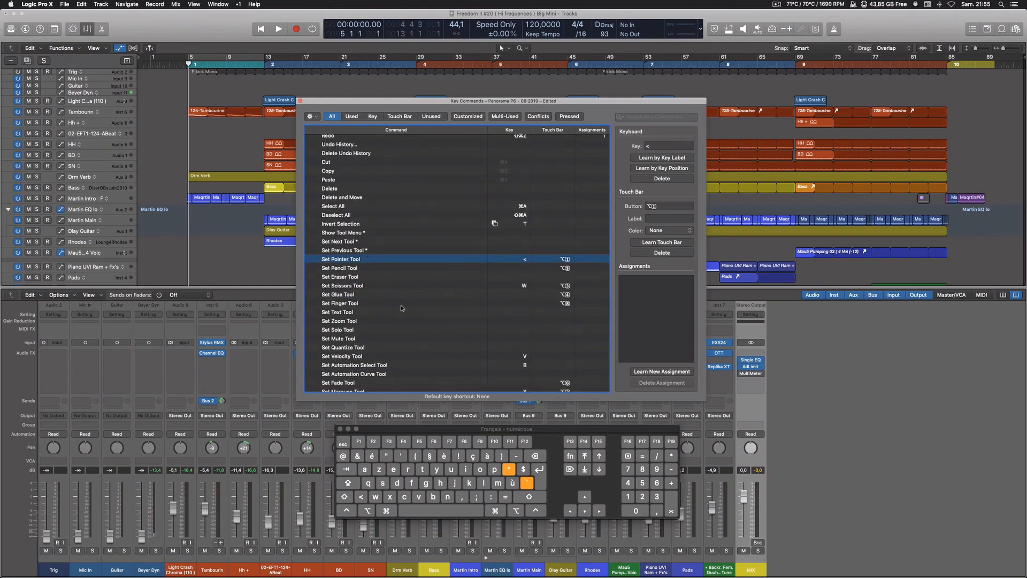
key("w")
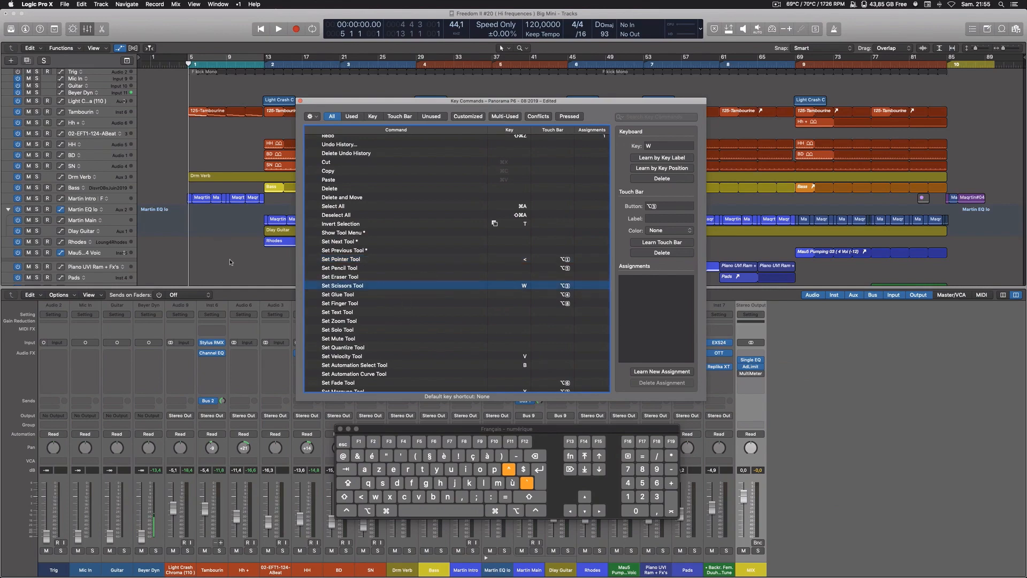
left_click(230, 260)
left_click(393, 101)
key("super+w")
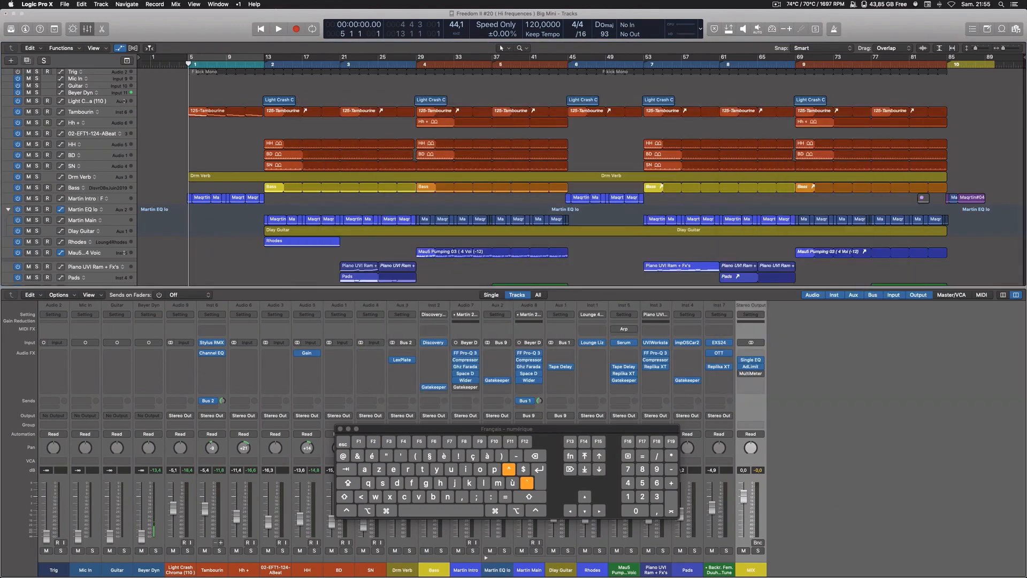
Display the list of tools in the Tracks area and test switching between the Scissors and Pointer tools
right_click(240, 225)
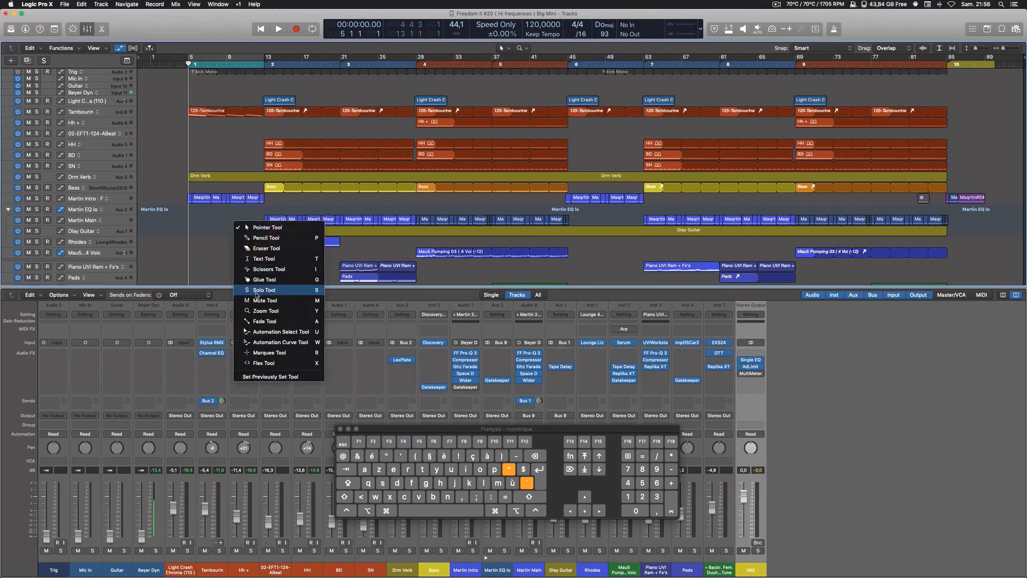
left_click(220, 261)
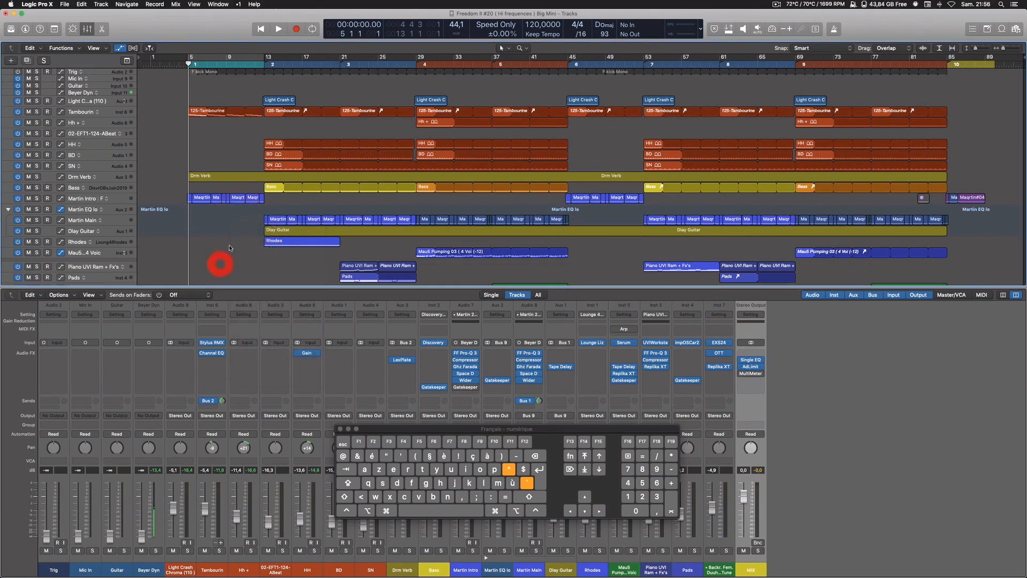
key("w")
key("less")
key("w")
left_click_drag(182, 189, 238, 228)
left_click(229, 248)
key("less")
Move the on-screen keyboard up over the first tracks and open the Rhodes region in the Piano Roll
left_click_drag(396, 430, 401, 64)
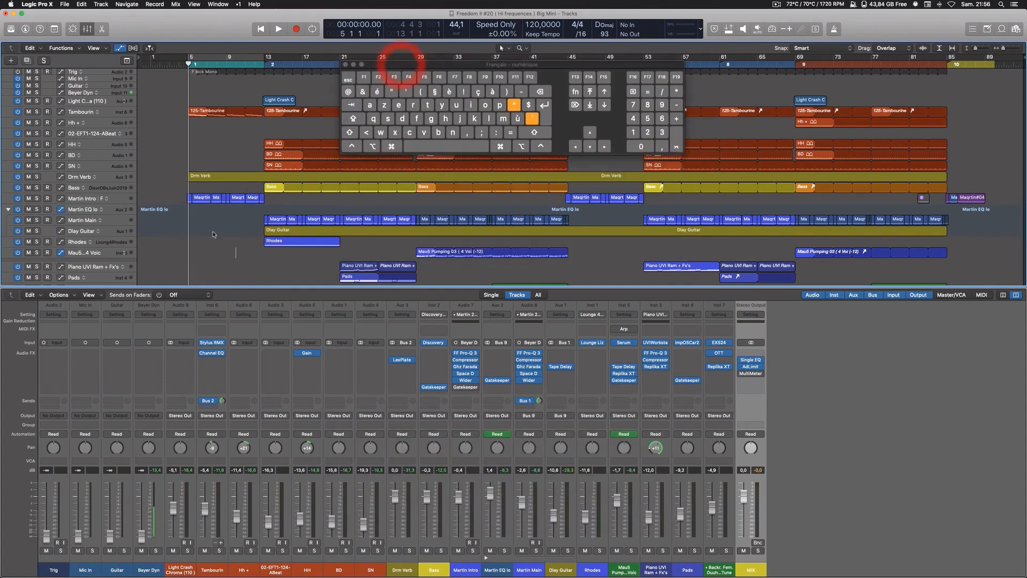
left_click(279, 242)
double_click(279, 241)
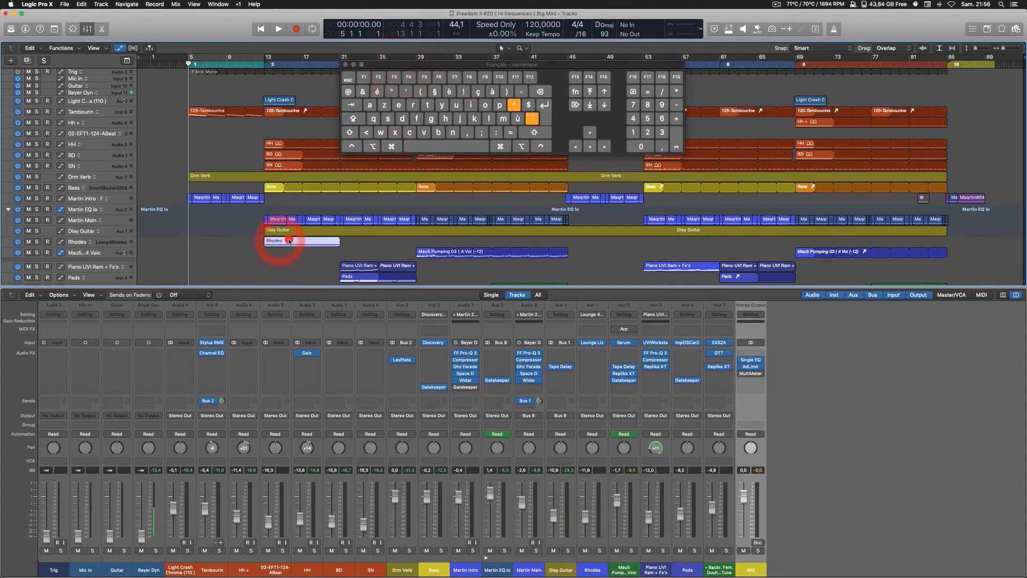
left_click(246, 376)
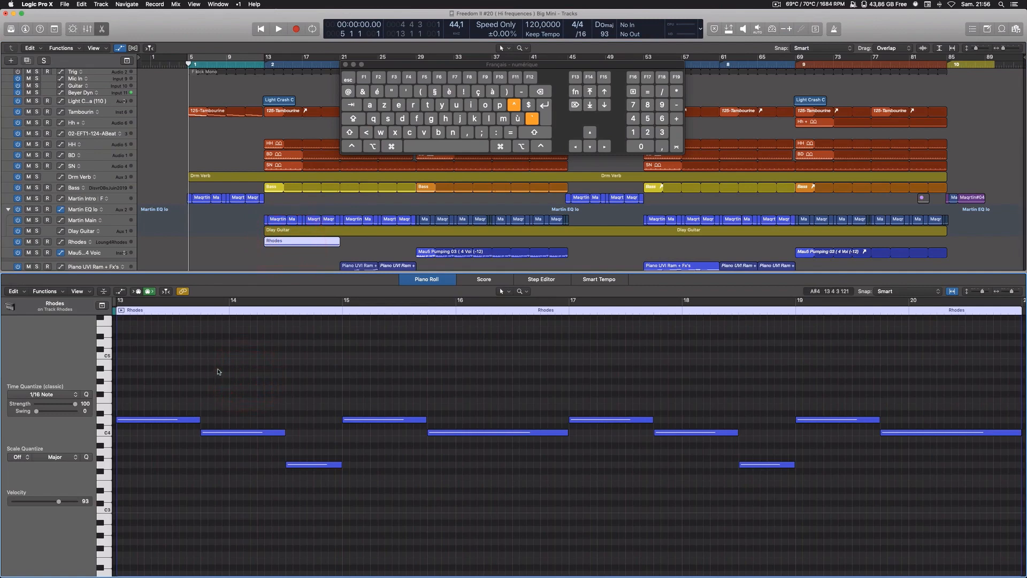
Select the C4 note starting at bar 14 and set its velocity to 92 with the Velocity tool
left_click(216, 370)
left_click(230, 433)
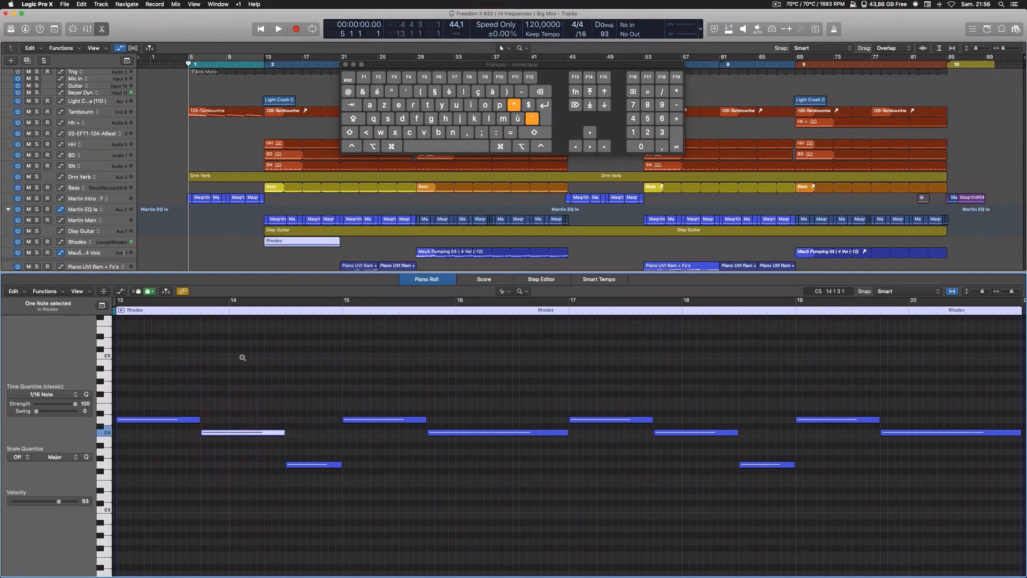
key("t")
key("v")
left_click_drag(263, 436, 265, 433)
Try other Piano Roll tools, return to the Pointer tool and deselect the note
key("t")
key("a")
right_click(274, 372)
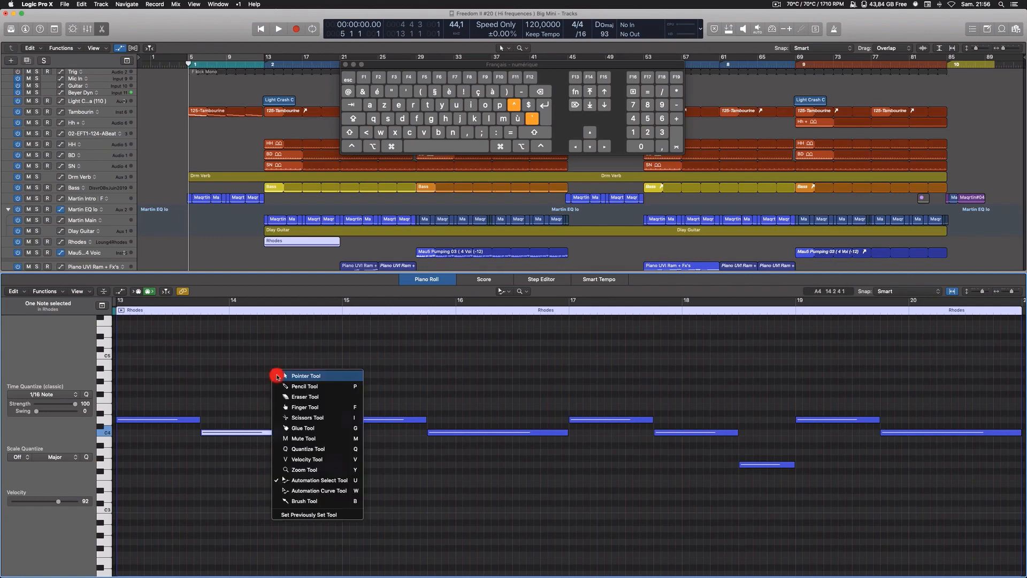
left_click(297, 375)
left_click(247, 355)
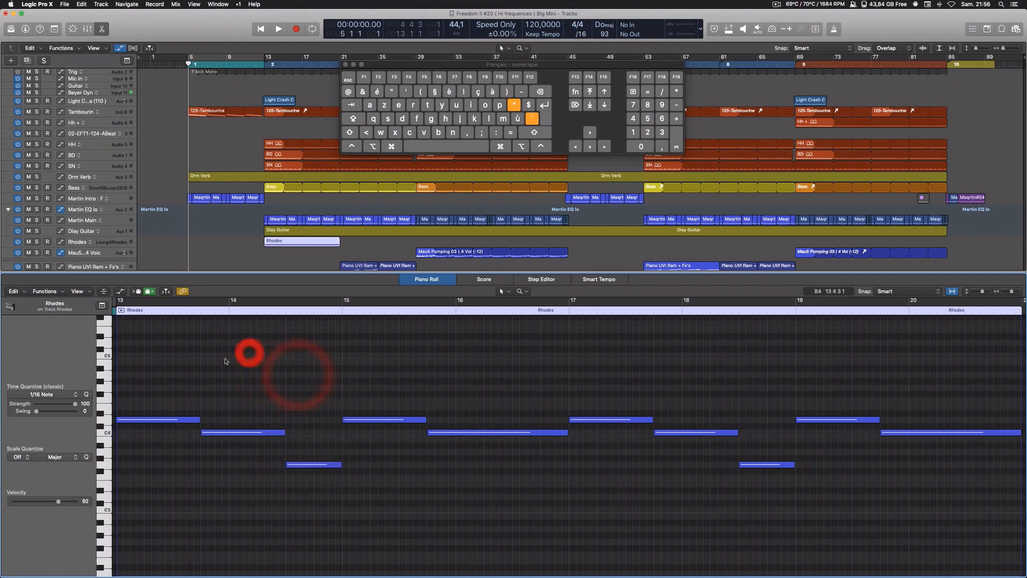
Close the Piano Roll and reopen the Key Commands window, placing it directly below the on-screen keyboard
key("e")
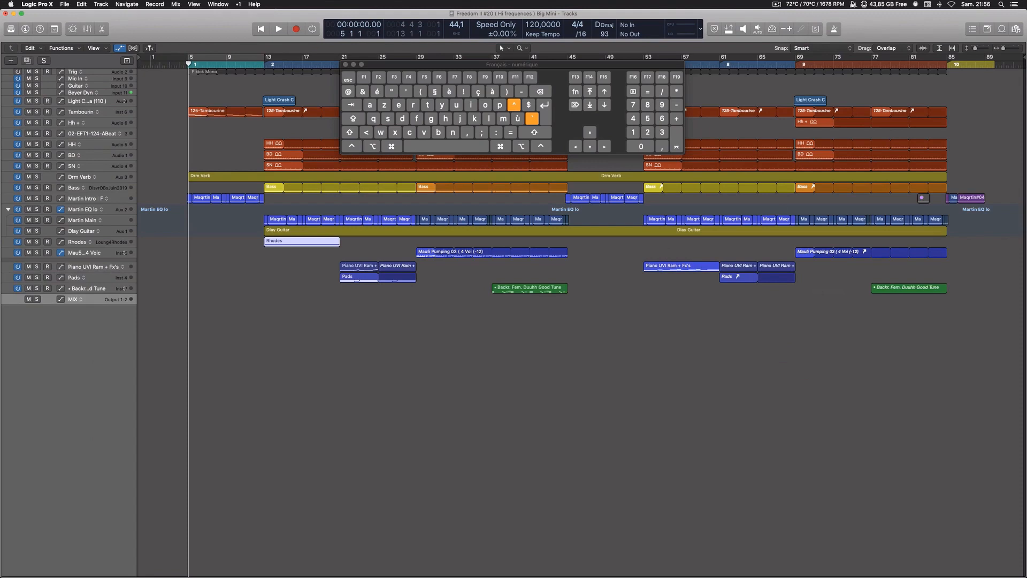
key("alt+k")
left_click_drag(456, 233, 367, 199)
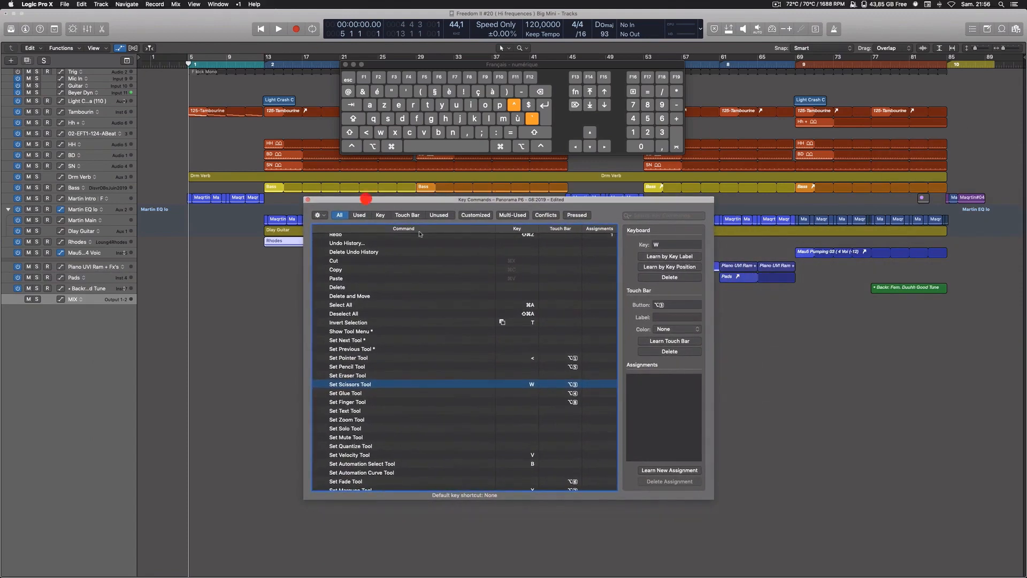
Select the Copy command and look up which commands the keypad Enter, Space, F19 and * keys trigger
left_click(384, 268)
left_click(384, 268)
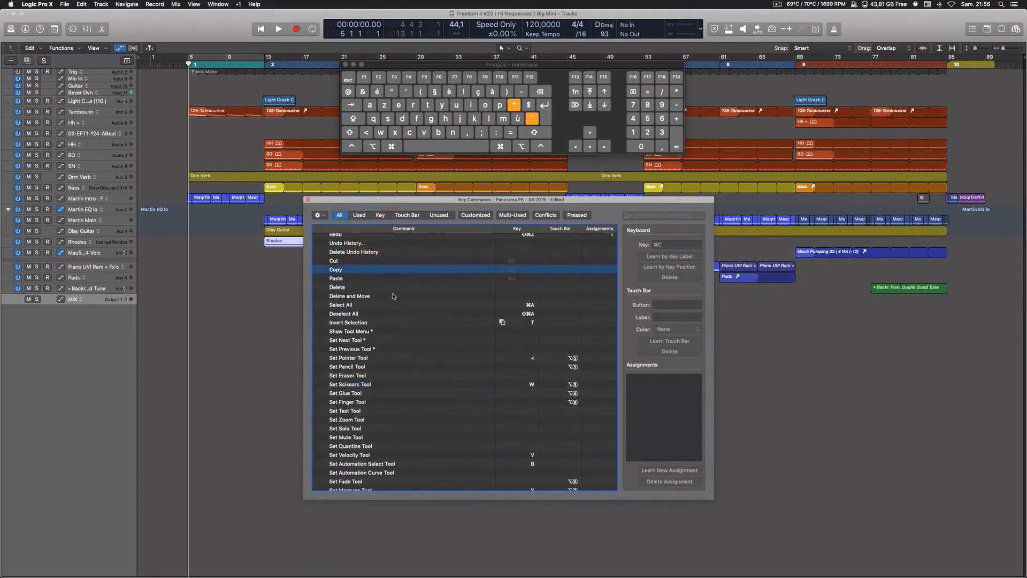
key("KP_Enter")
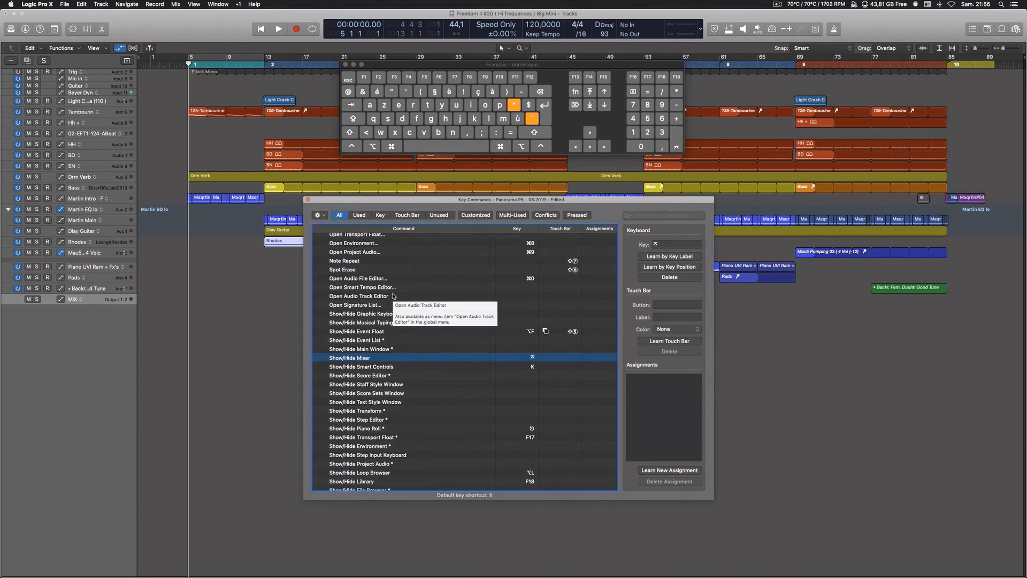
key("space")
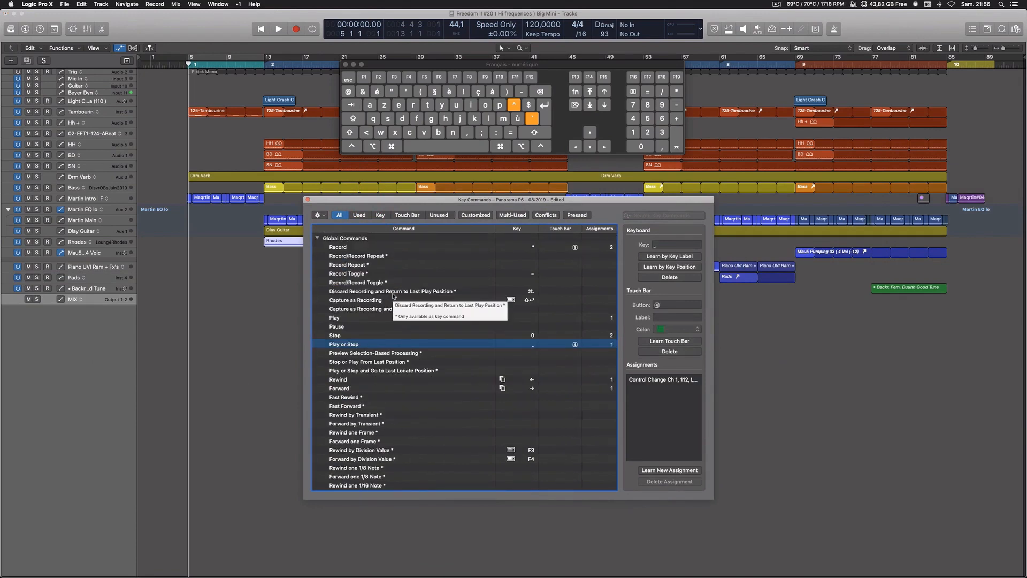
key("F19")
key("KP_Multiply")
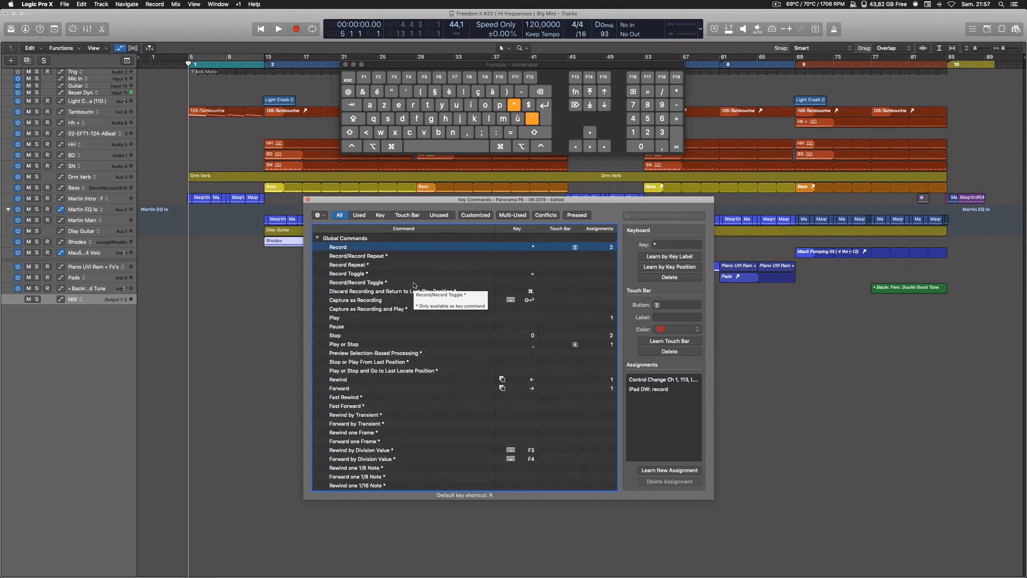
Examine the key assignments of the Pause, Stop and Play or Stop commands, finishing with Stop selected
left_click(394, 326)
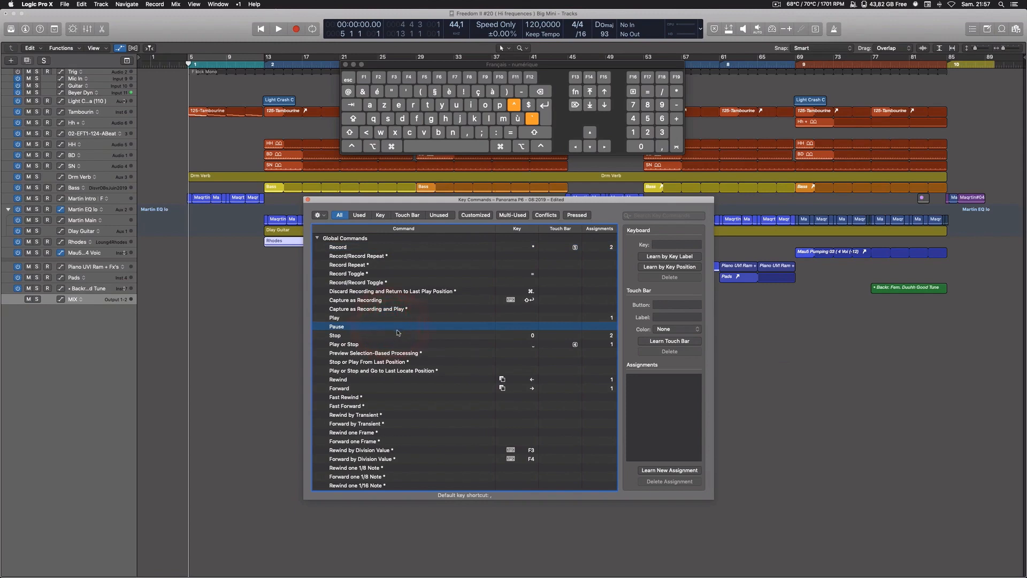
left_click(391, 335)
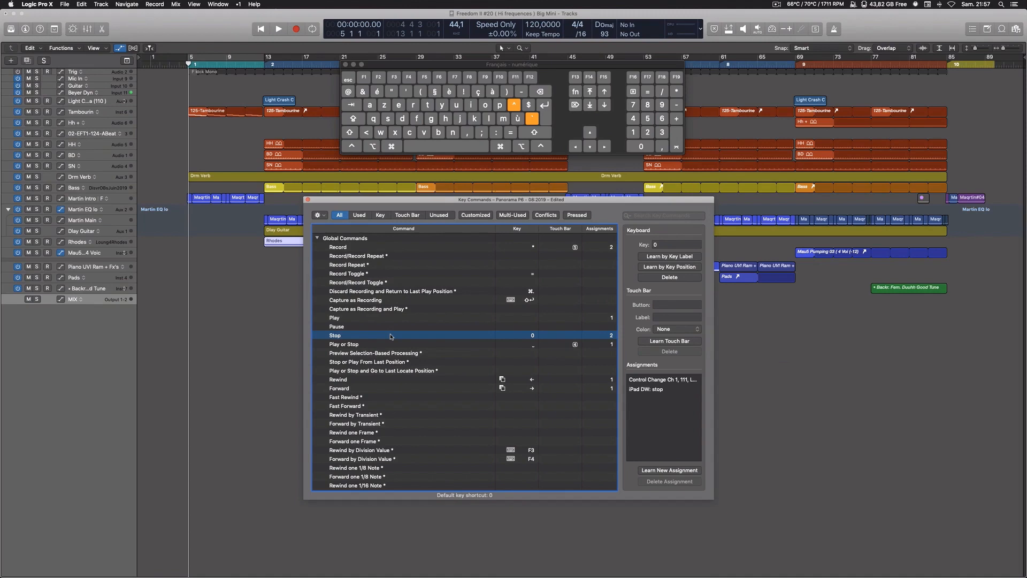
key("Down")
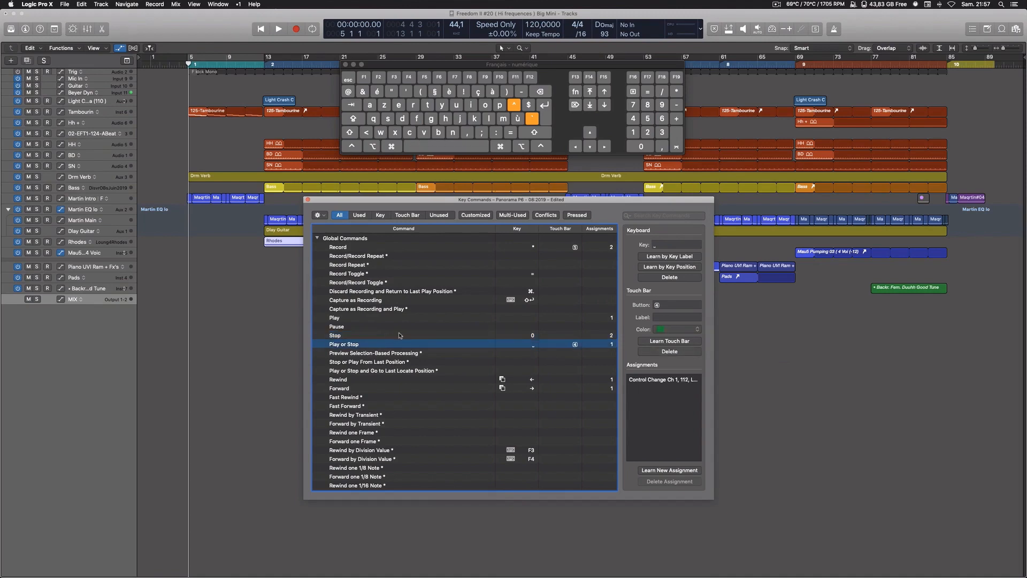
left_click(400, 335)
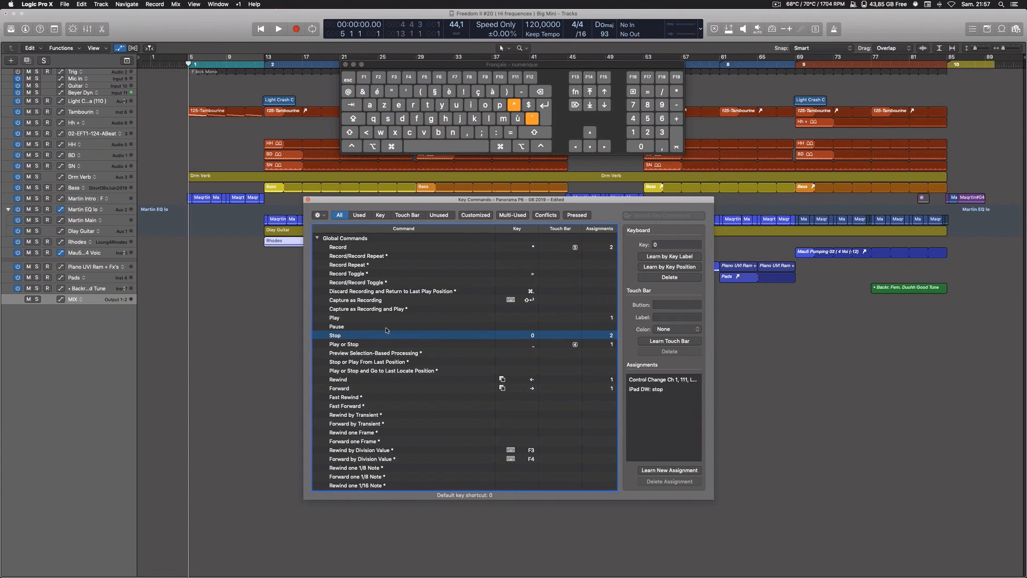
left_click(362, 334)
Remove the 0 key assignment from the Stop command and turn off Learn by Key Label
left_click(676, 244)
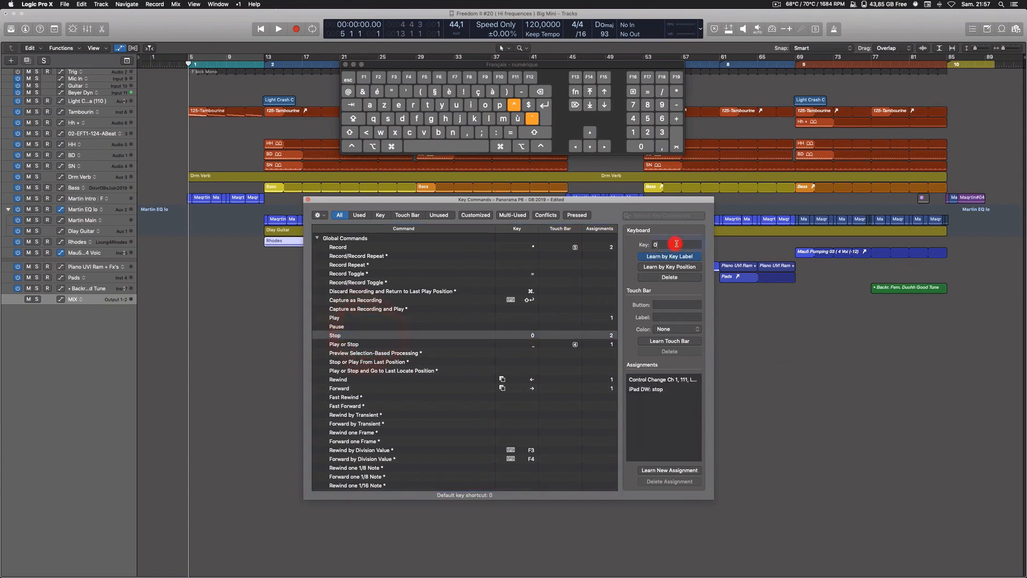
double_click(656, 244)
left_click(389, 335)
key("0")
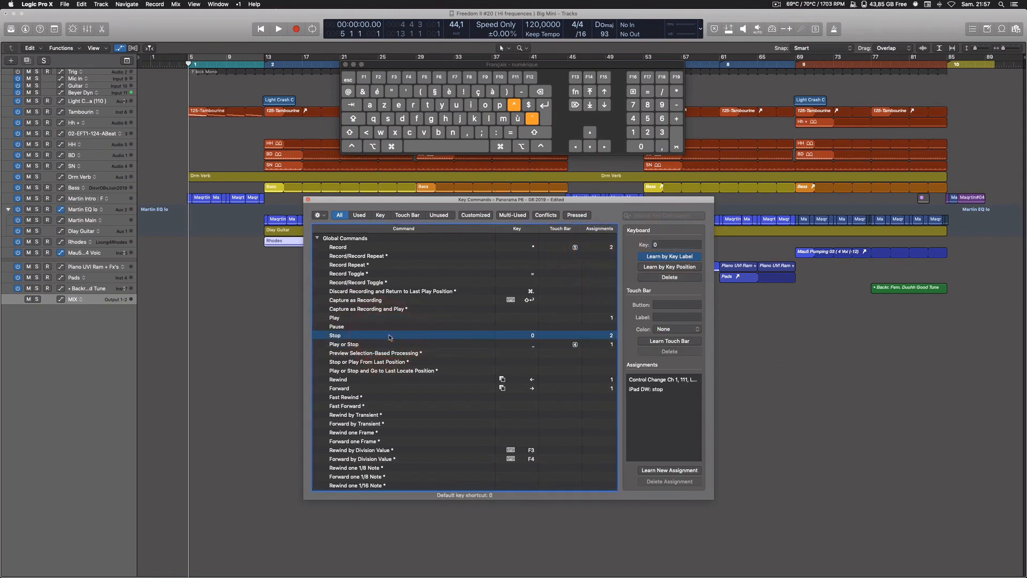
left_click(634, 246)
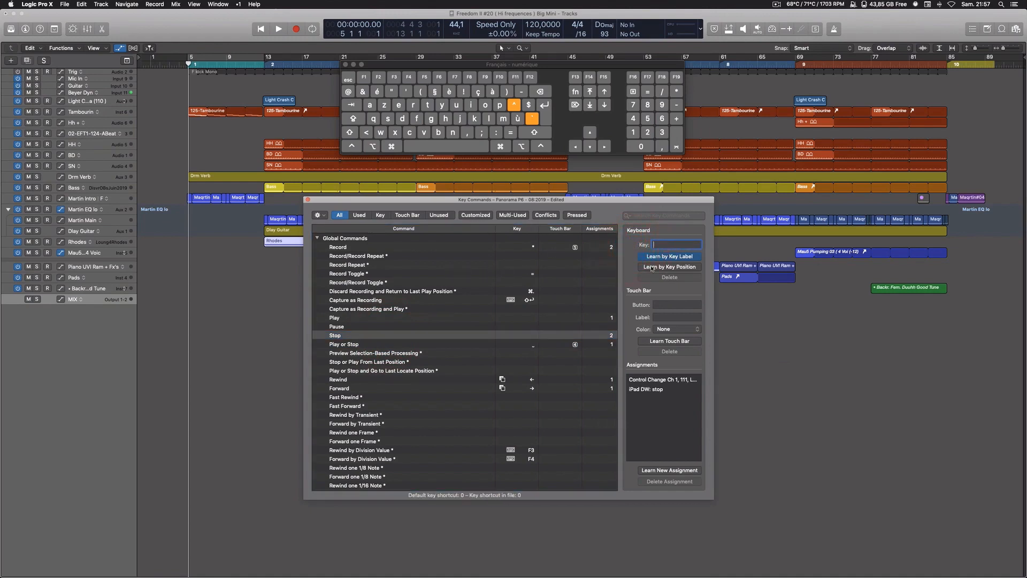
left_click(669, 257)
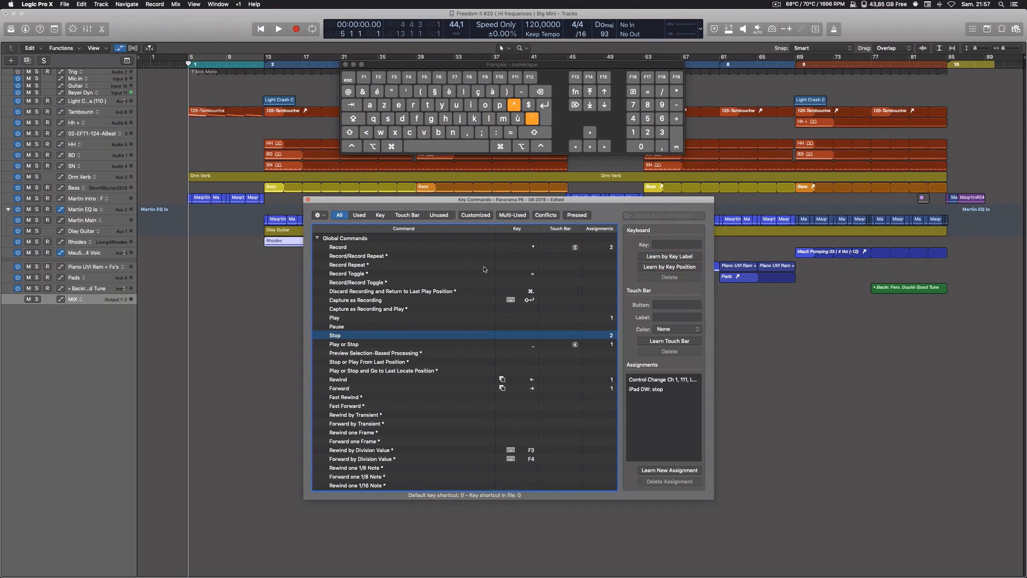
Look up the command assigned to Space and compare the assignments of Stop and Play or Stop
left_click(428, 264)
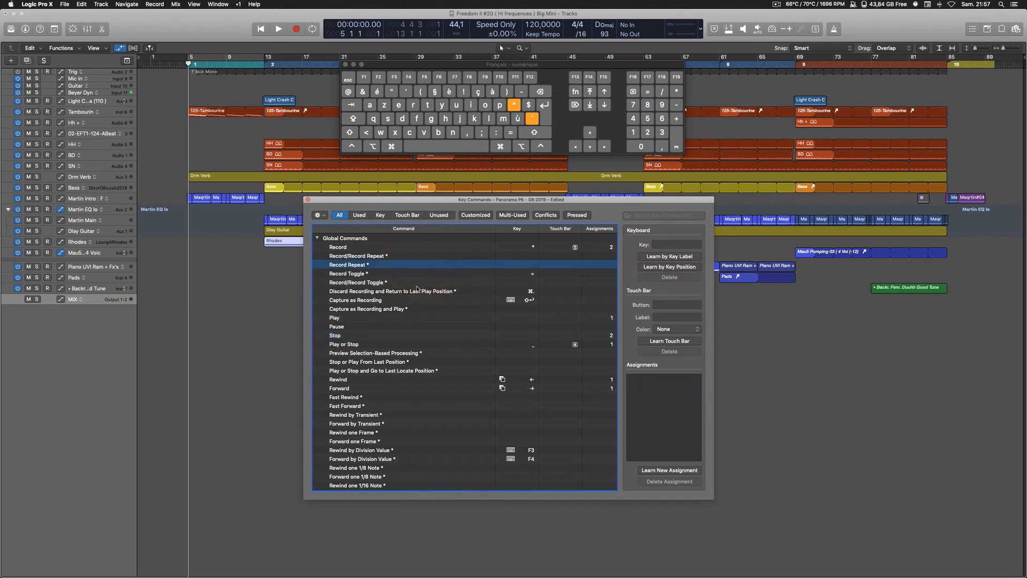
key("space")
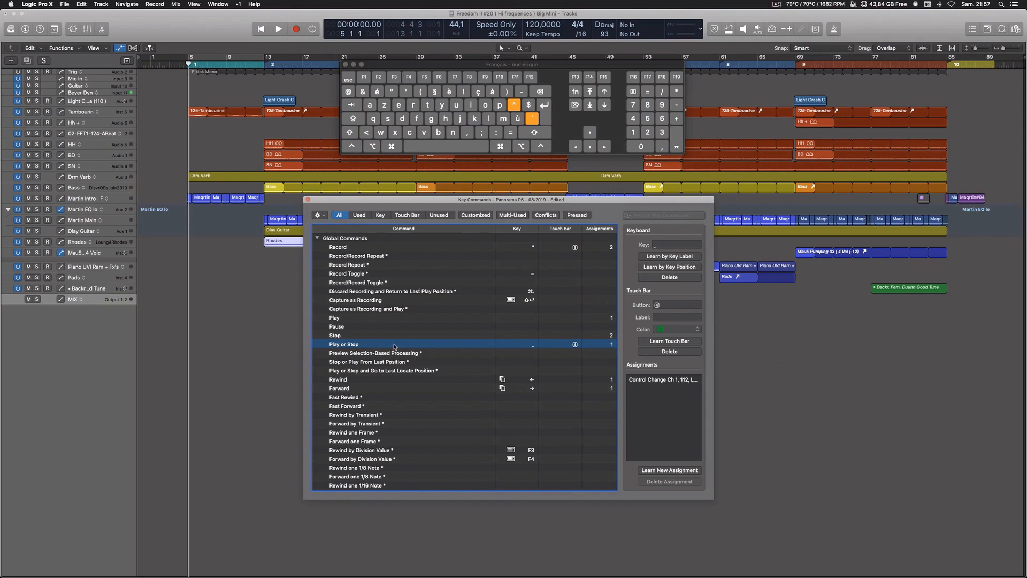
left_click(374, 336)
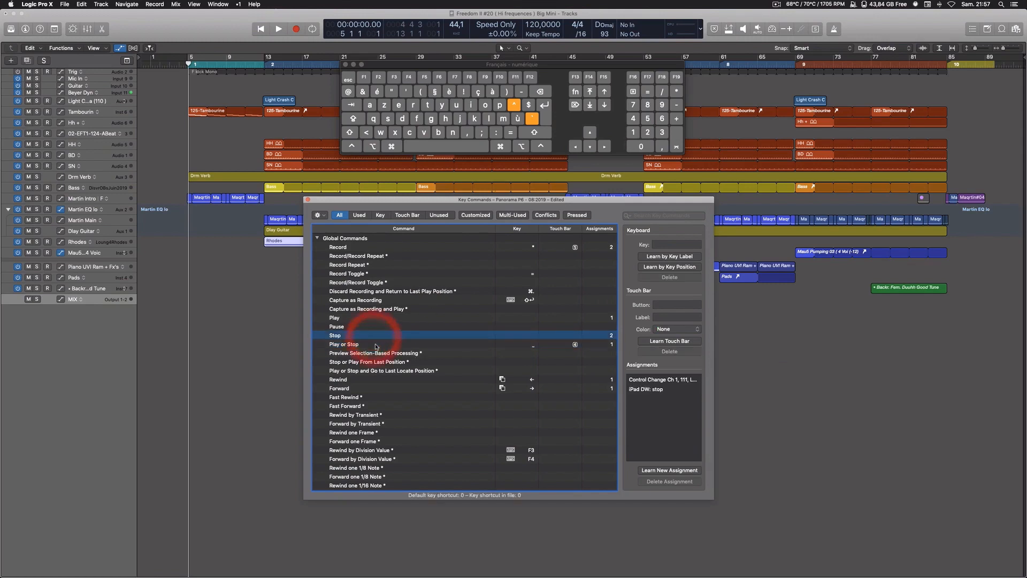
left_click(375, 345)
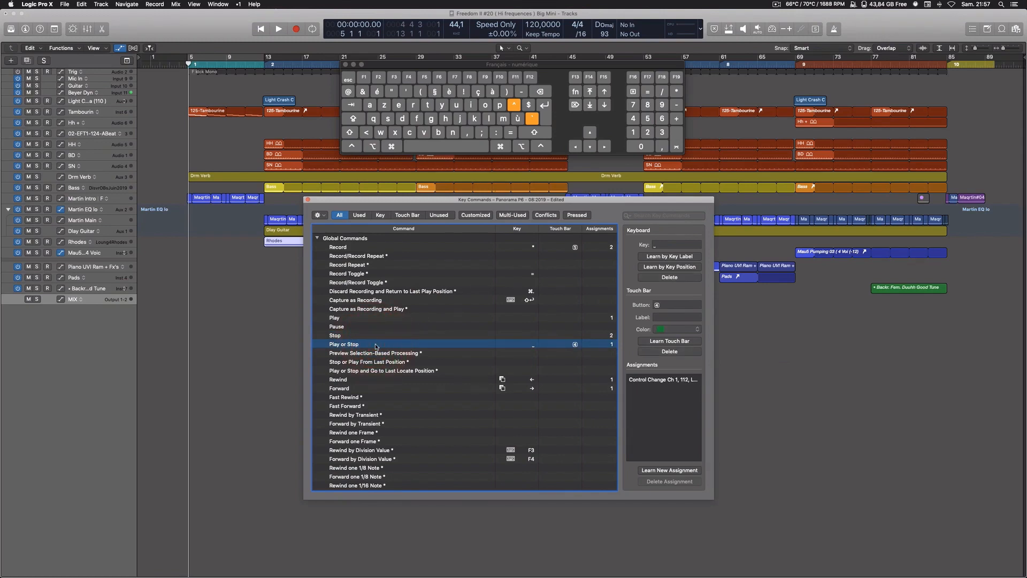
left_click(376, 345)
Collapse the command groups in the list from Global Commands down to Mixer
left_click(318, 239)
left_click(317, 247)
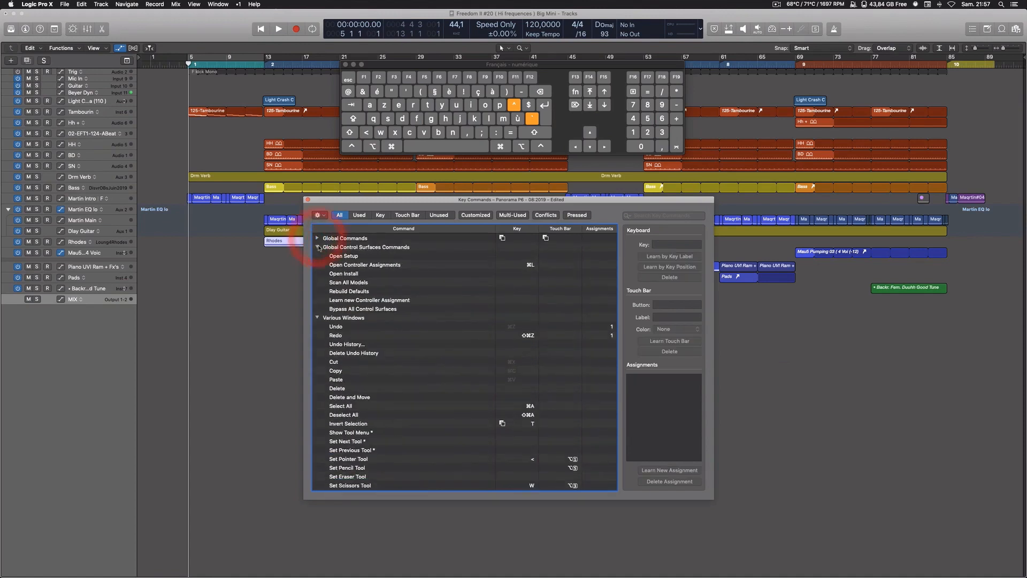
left_click(317, 256)
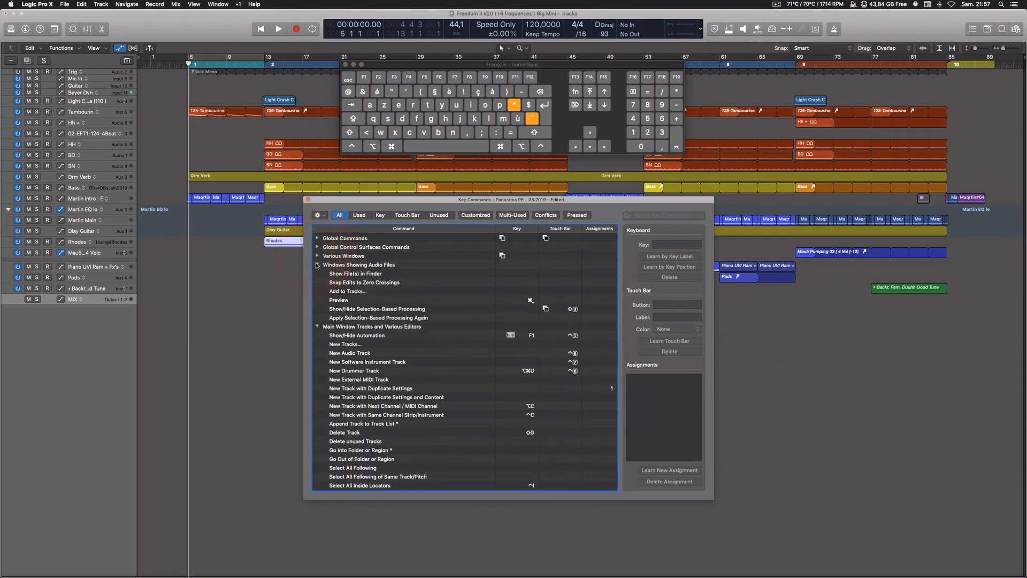
left_click(317, 265)
left_click(318, 274)
left_click(317, 282)
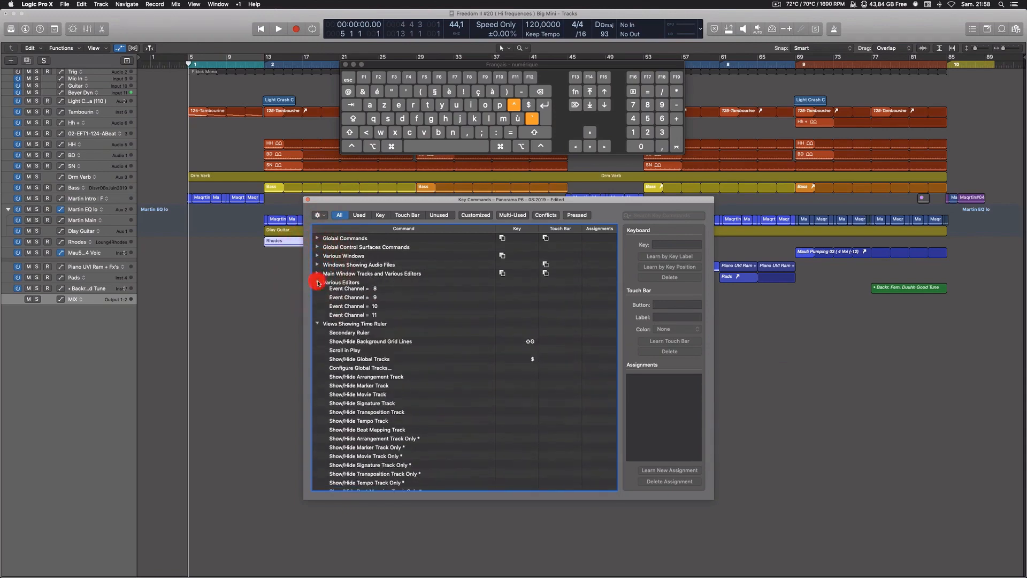
left_click(318, 292)
left_click(317, 300)
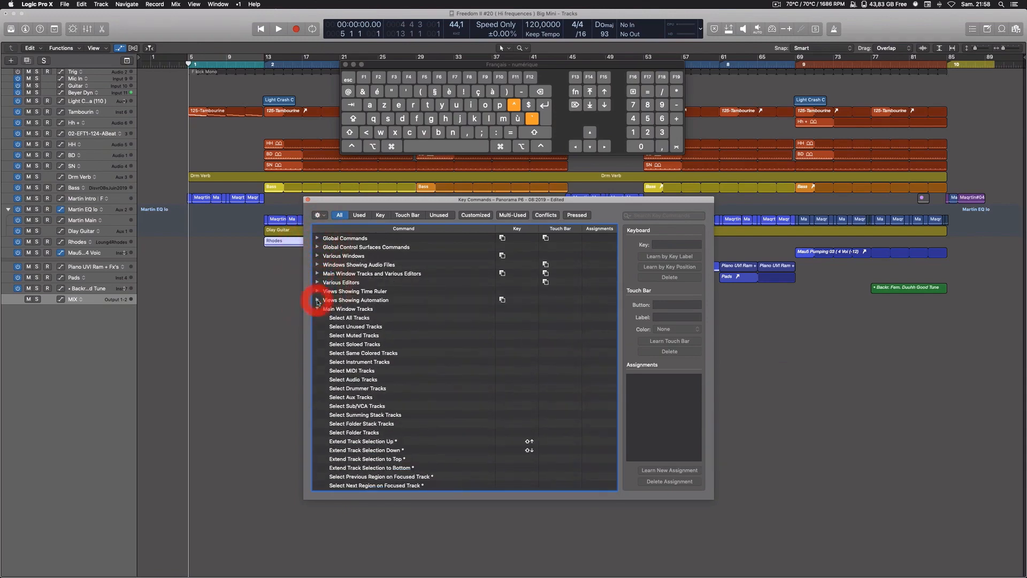
left_click(318, 309)
left_click(317, 318)
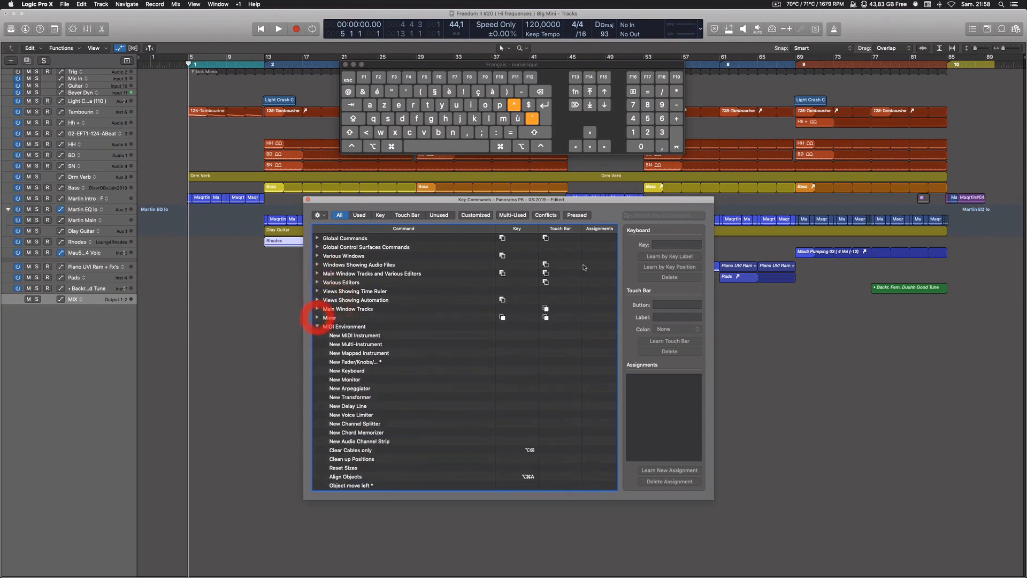
Search the key commands for "stop" and assign the 0 key to the Stop command by key label
left_click(676, 216)
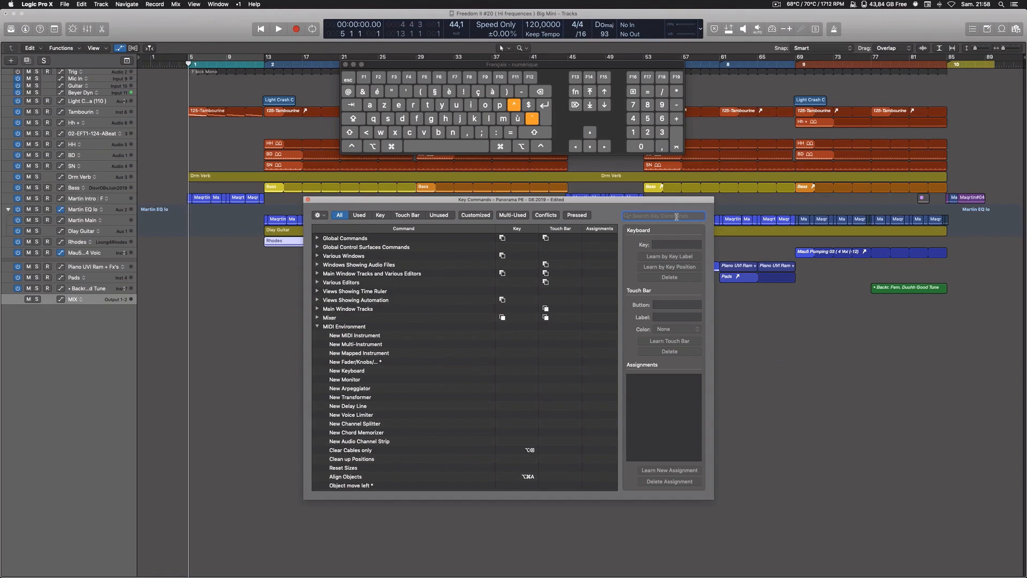
type("stop")
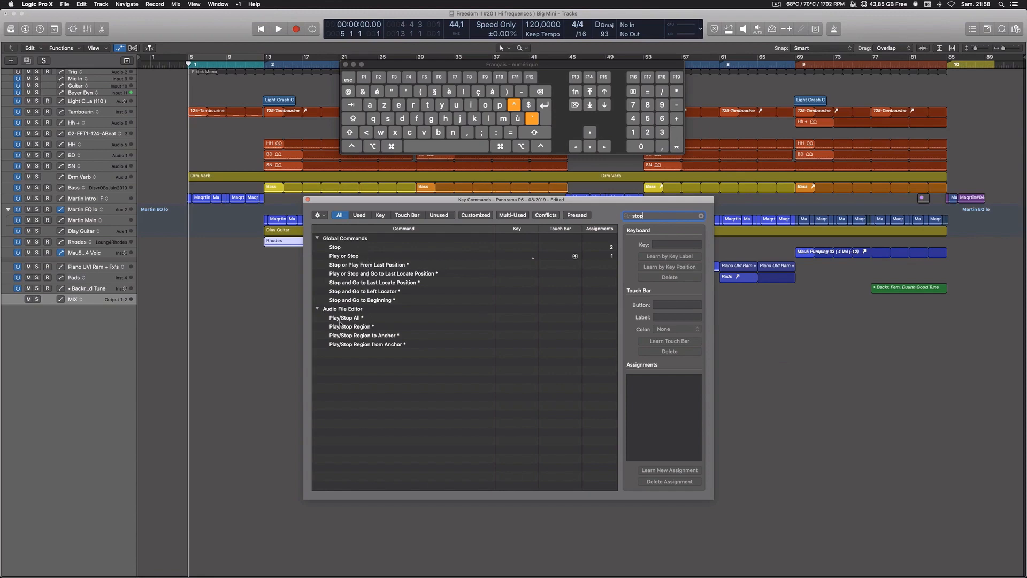
left_click(360, 249)
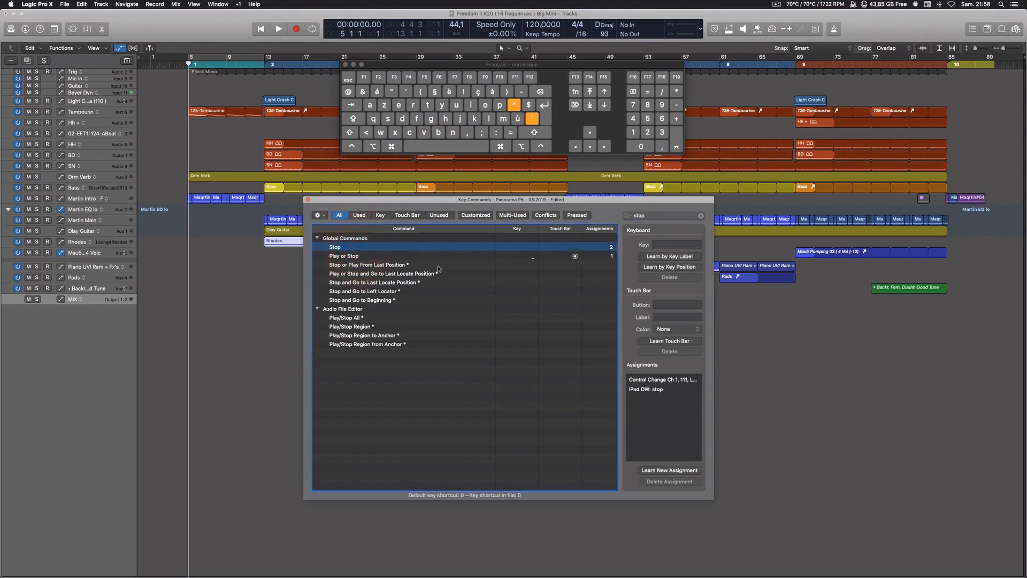
left_click(359, 247)
left_click(661, 256)
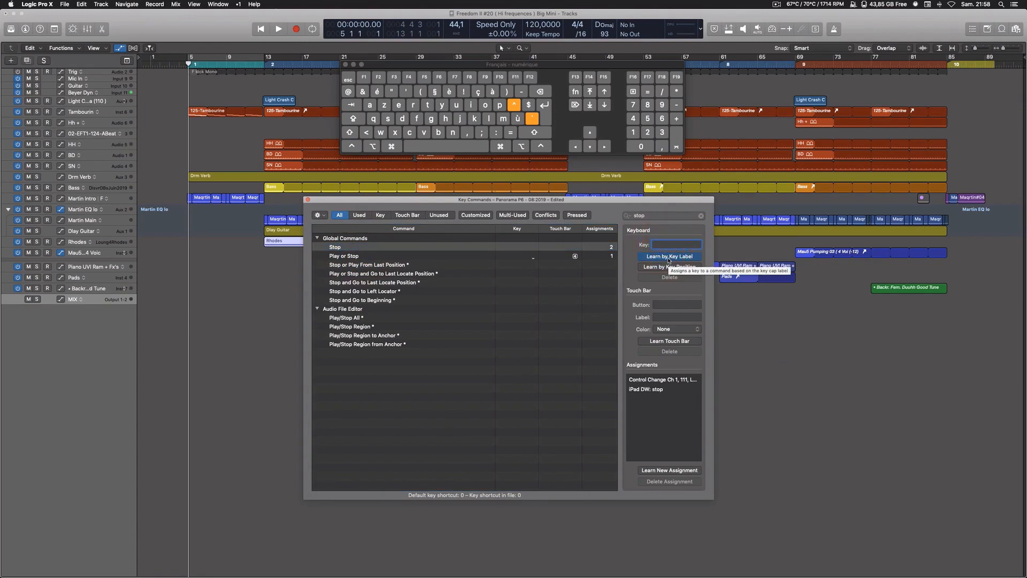
key("0")
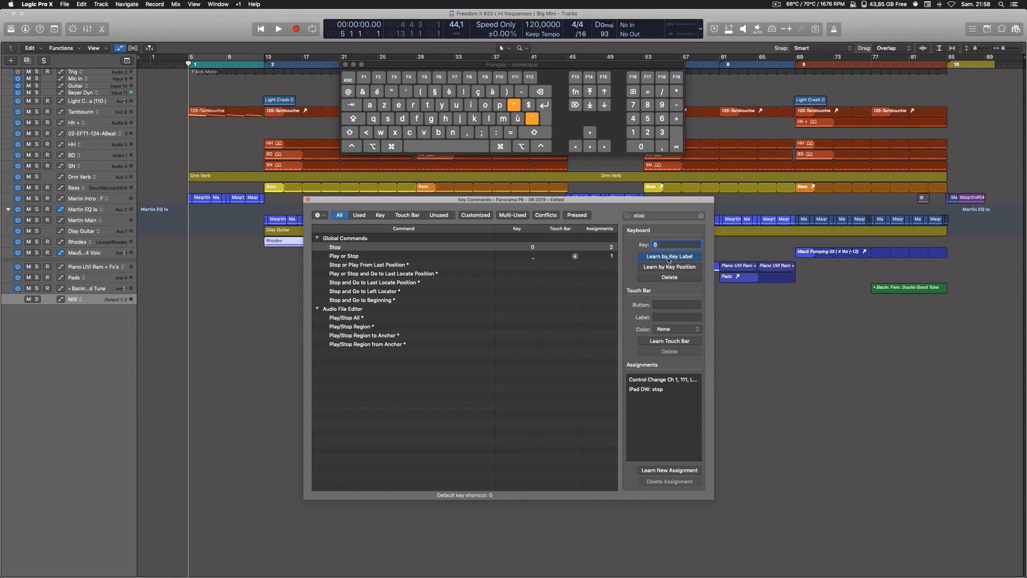
left_click(669, 257)
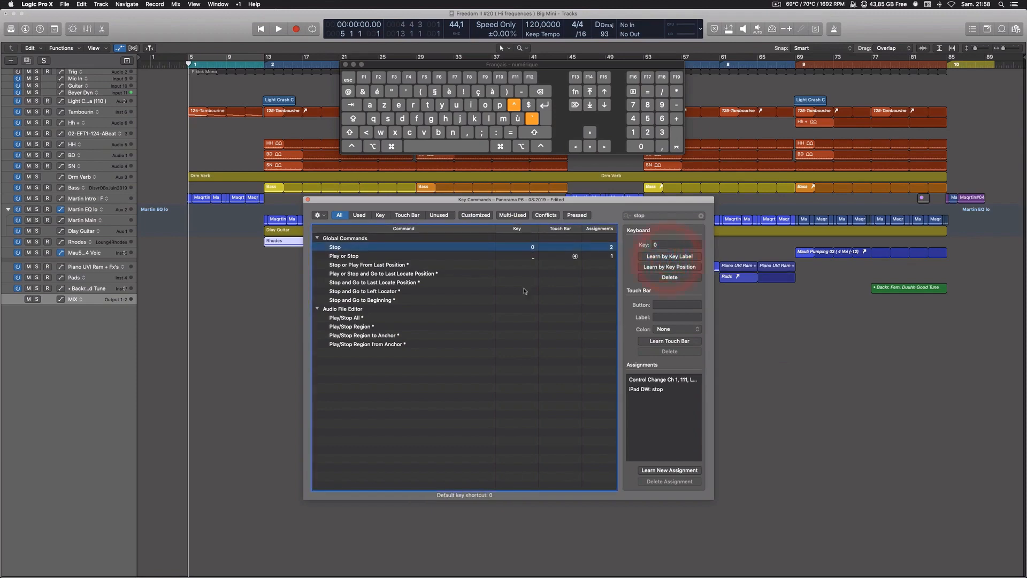
Compare the key assignments of the Stop and Play or Stop commands in the search results
left_click(368, 257)
key("Up")
left_click(368, 256)
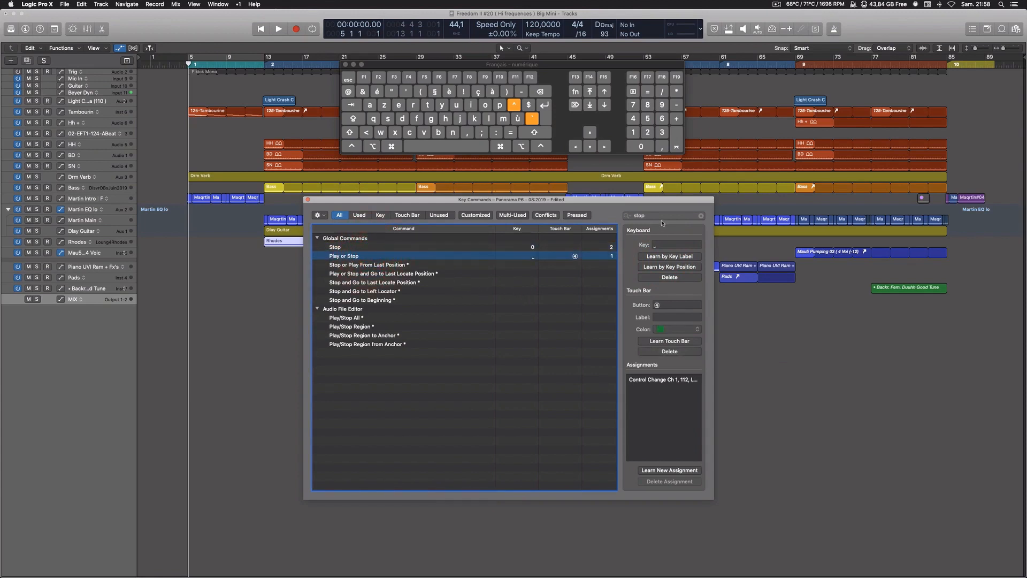
Clear the "stop" search text to list all key commands again
left_click(663, 216)
left_click(600, 214)
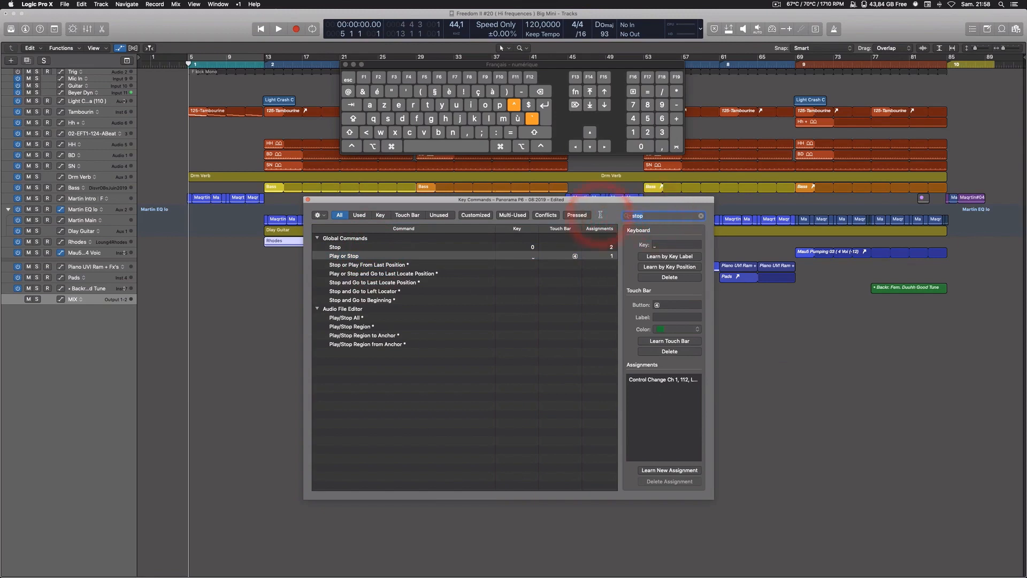
key("BackSpace")
key("BackSpace")
key("BackSpace")
key("BackSpace")
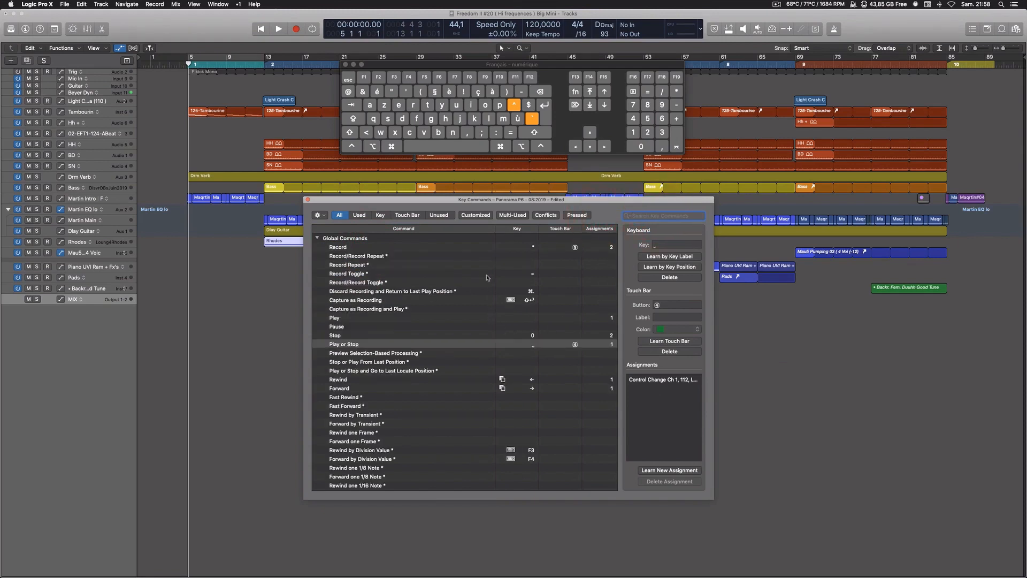
Examine the key assignments of the Record Repeat and Record Toggle variants, ending with Discard Recording and Return to Last Play Position
left_click(388, 256)
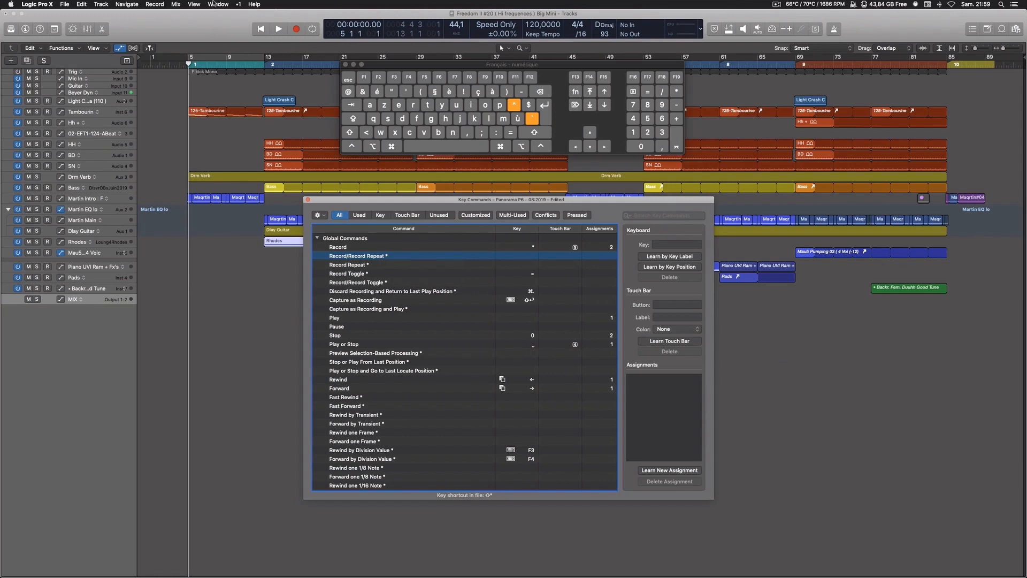
left_click(378, 265)
left_click(376, 270)
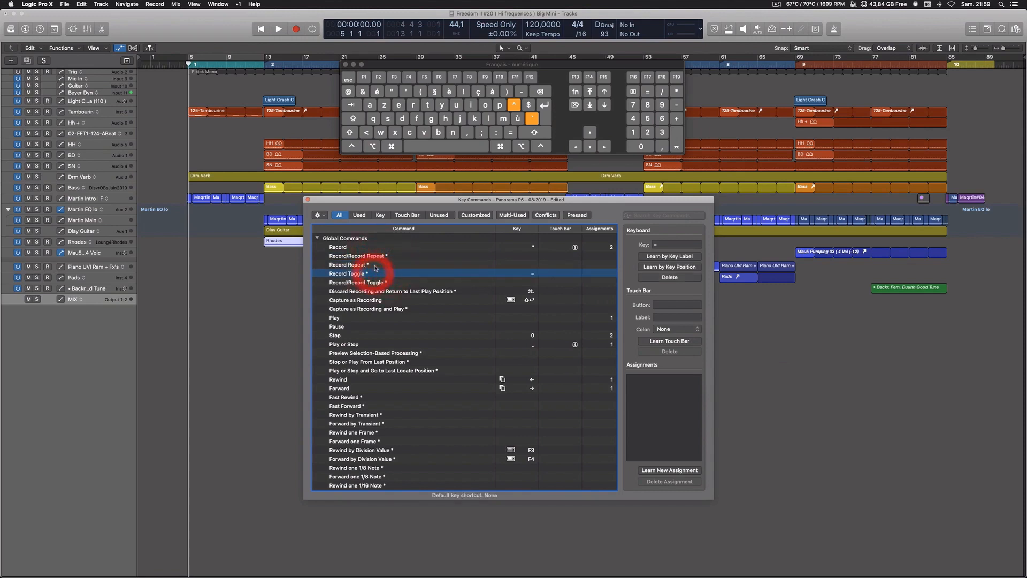
left_click(376, 265)
left_click(397, 255)
left_click(387, 263)
left_click(380, 271)
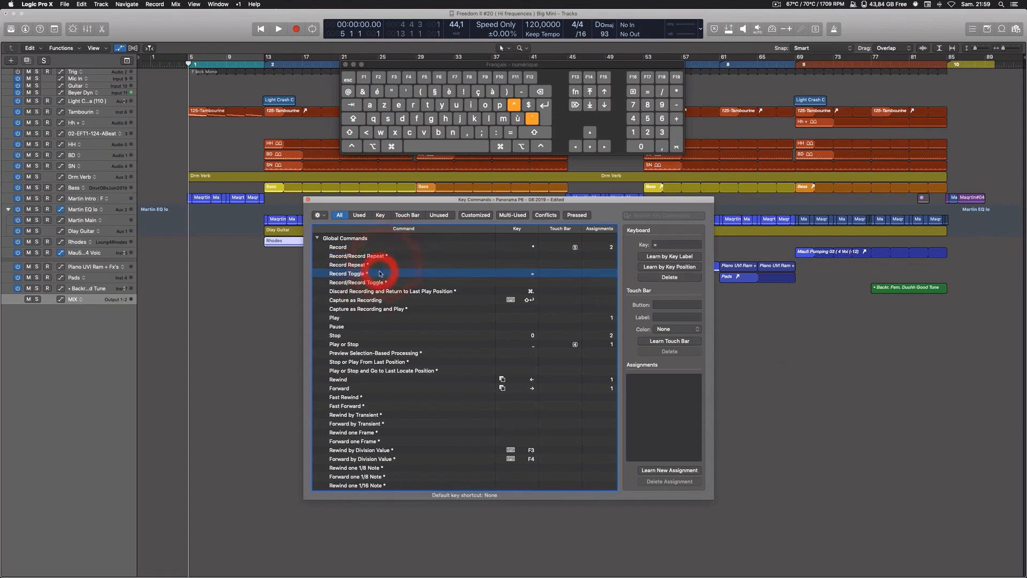
left_click(383, 265)
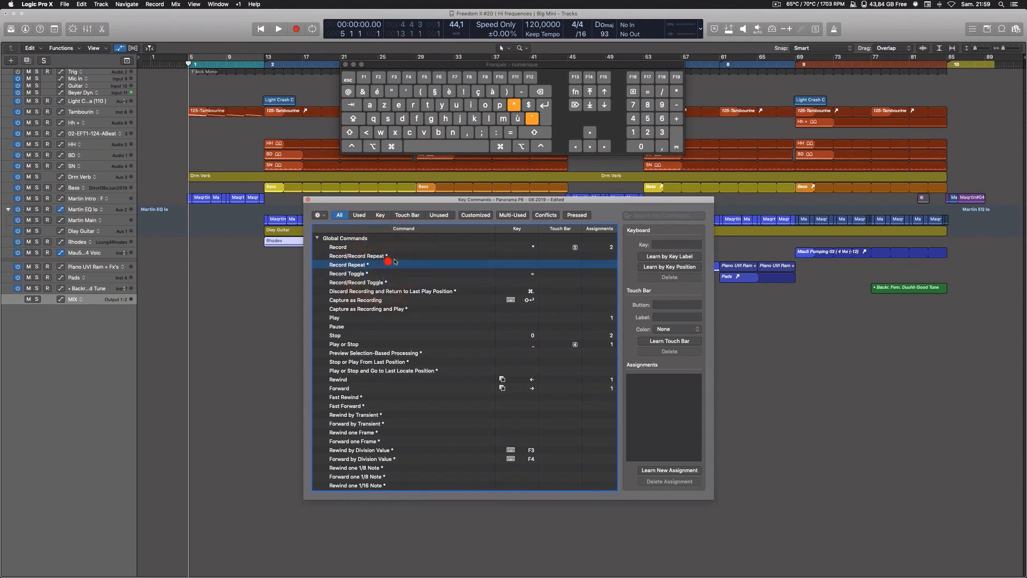
left_click(398, 256)
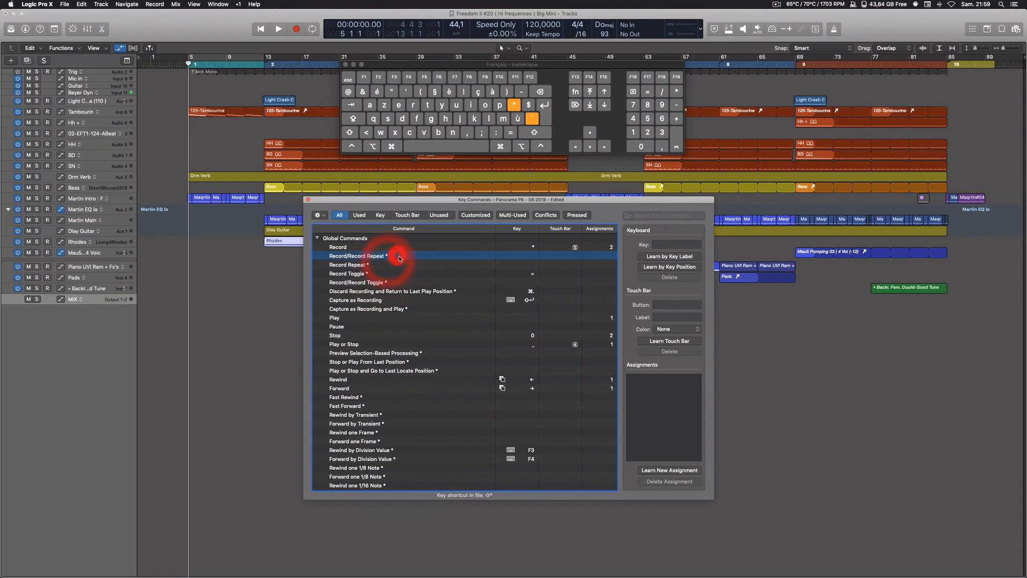
left_click(408, 283)
left_click(408, 291)
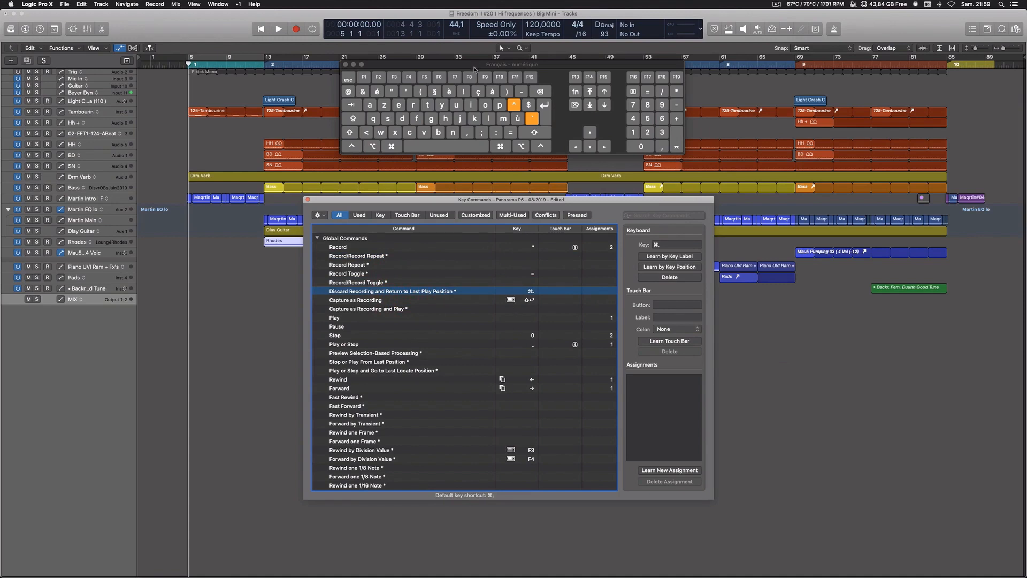
Move the on-screen keyboard closer to the Key Commands window and compare the key, Touch Bar and controller assignments of Record and Play or Stop
left_click_drag(476, 65, 457, 80)
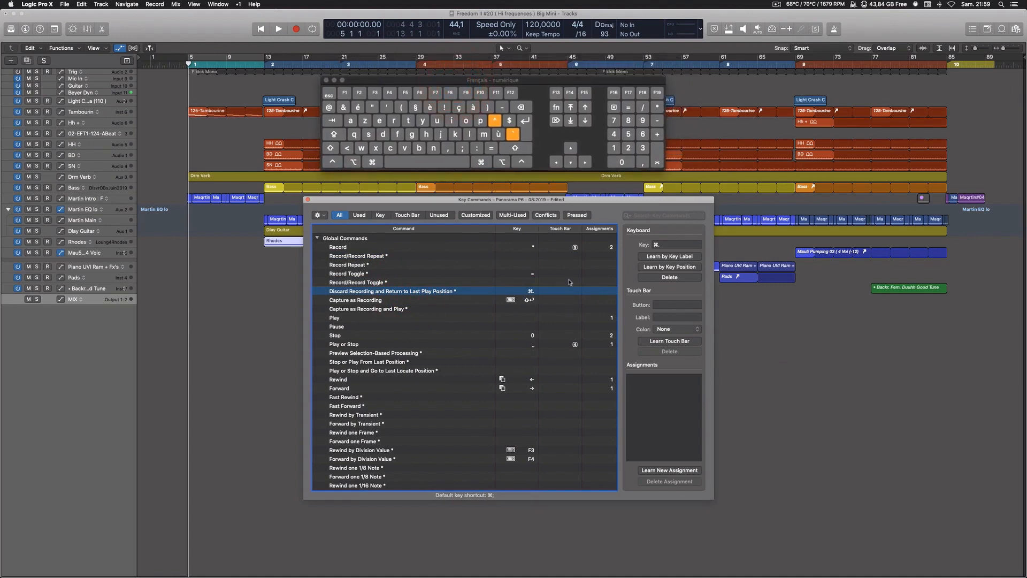
left_click(563, 247)
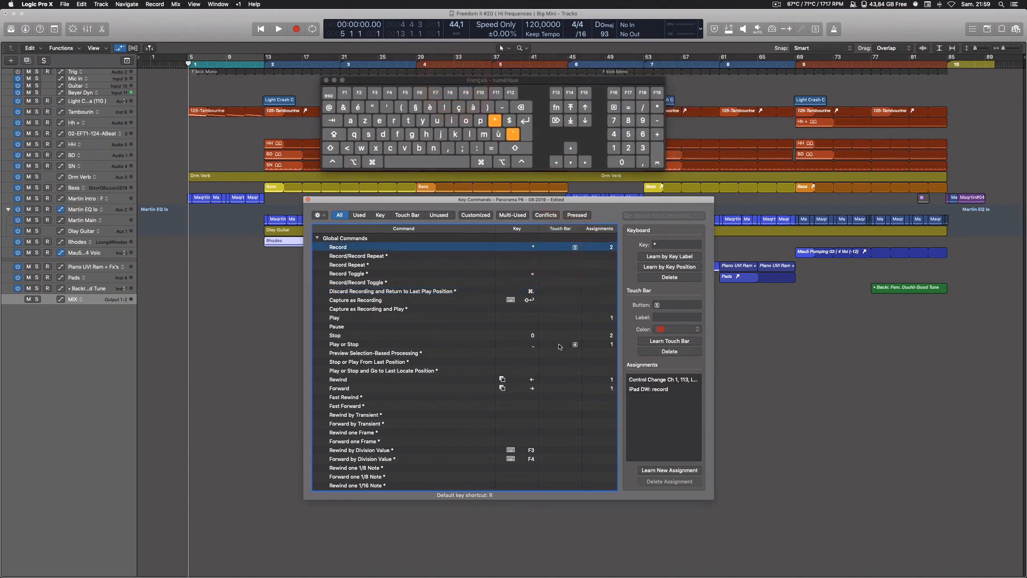
left_click(558, 345)
left_click(558, 247)
left_click(559, 344)
left_click(559, 247)
key("space")
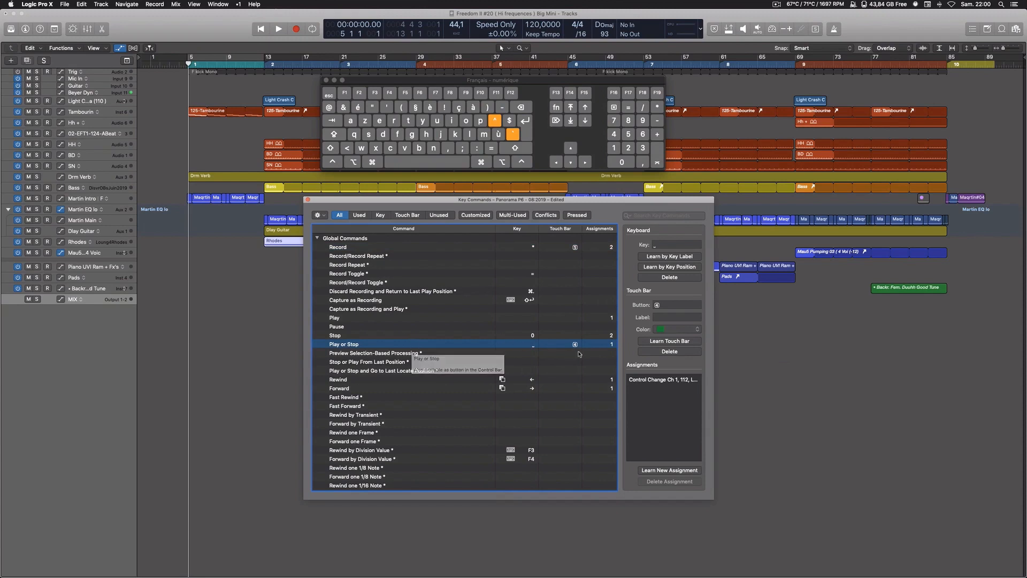
left_click(612, 345)
left_click(605, 347)
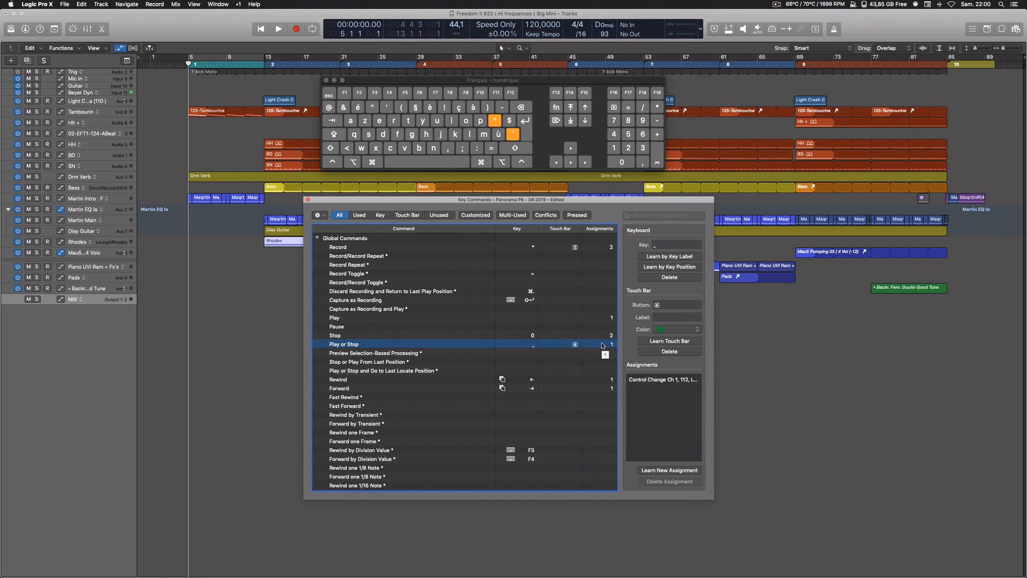
Examine the key and controller assignments of the Rewind, Forward and Stop commands
left_click(437, 377)
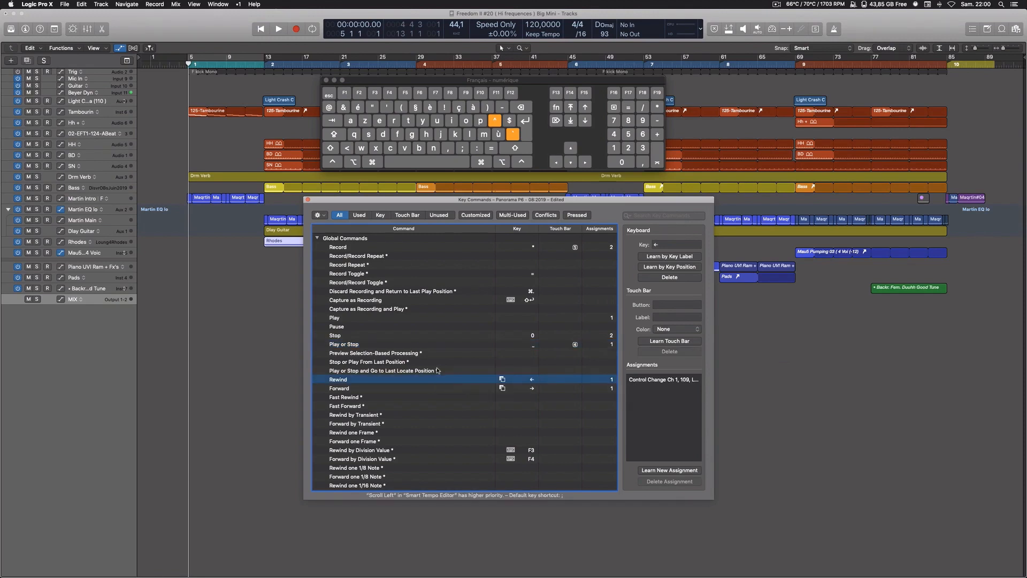
left_click(385, 388)
left_click(385, 379)
left_click(600, 334)
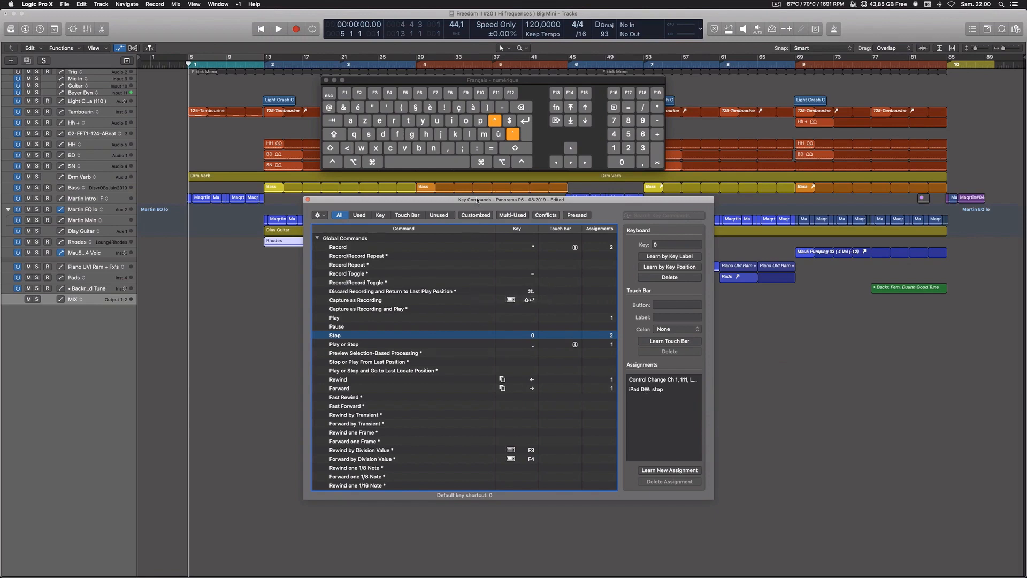
Move the Key Commands window slightly upward and close it
left_click_drag(477, 200, 465, 182)
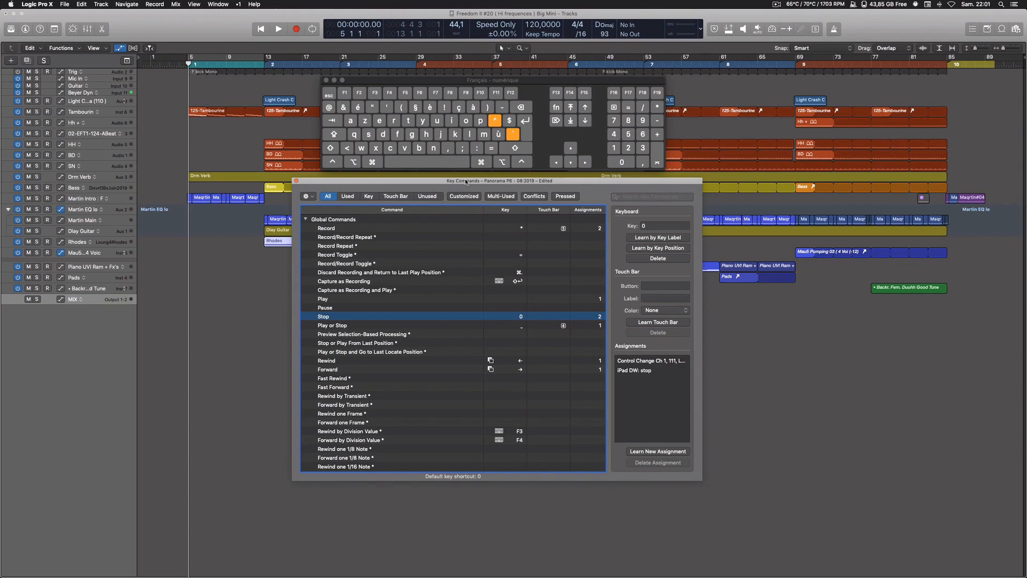
mouse_move(466, 182)
left_mouse_down()
mouse_move(466, 195)
mouse_move(471, 182)
left_mouse_up()
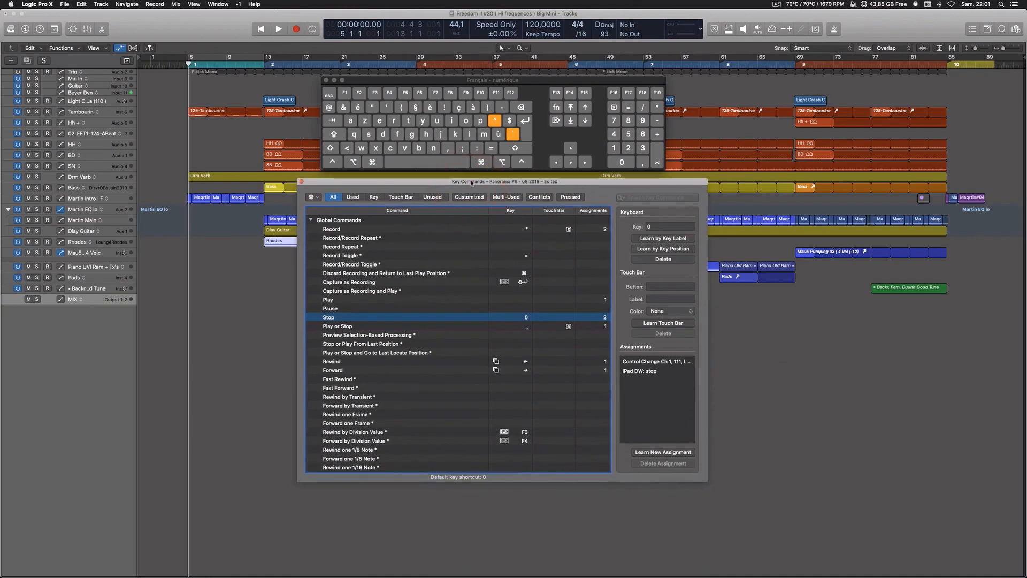
left_click(471, 183)
left_click(301, 182)
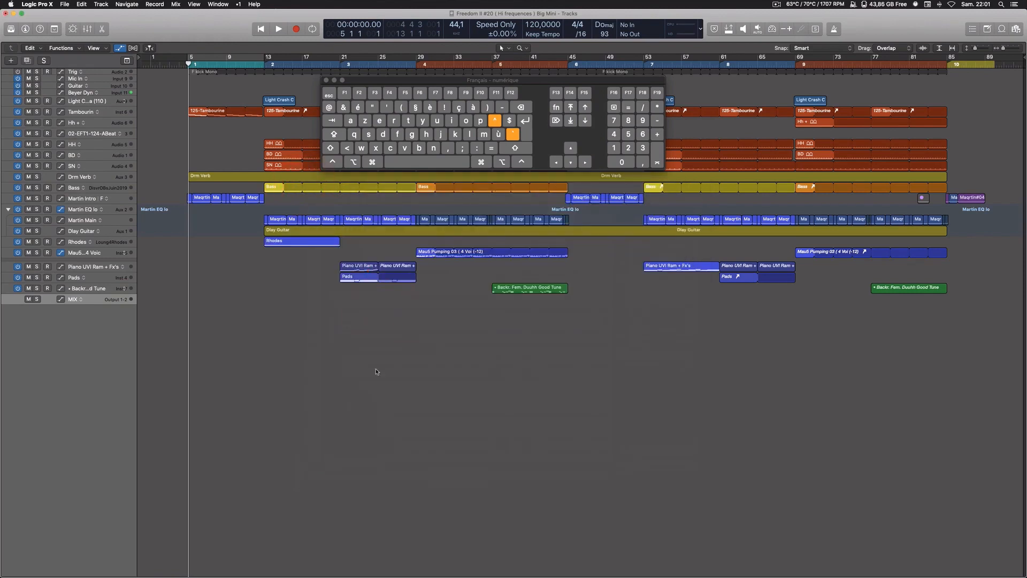
Show the Mixer, switch to the Piano Roll to view the Rhodes region's notes, and close the editor
key("x")
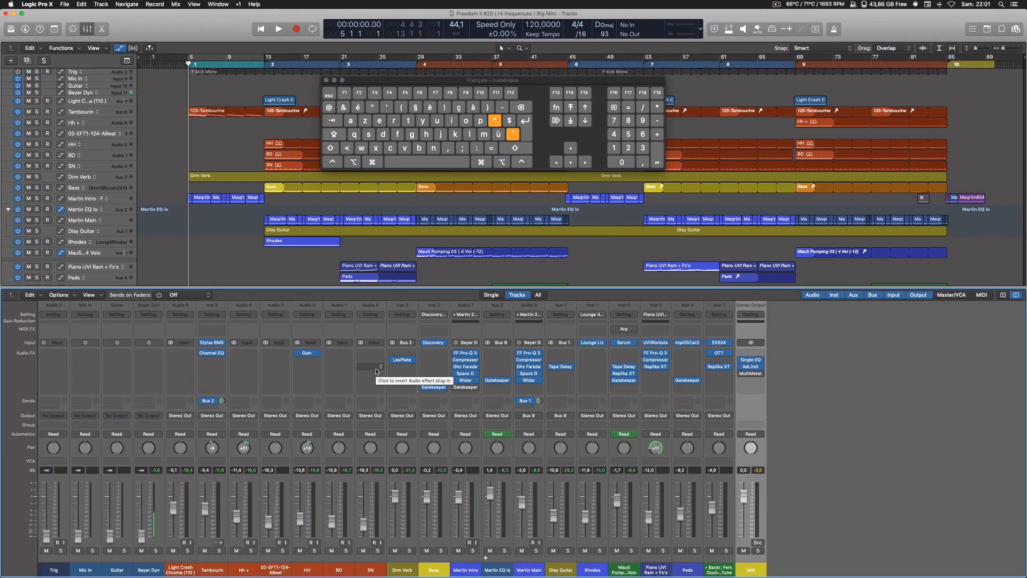
key("p")
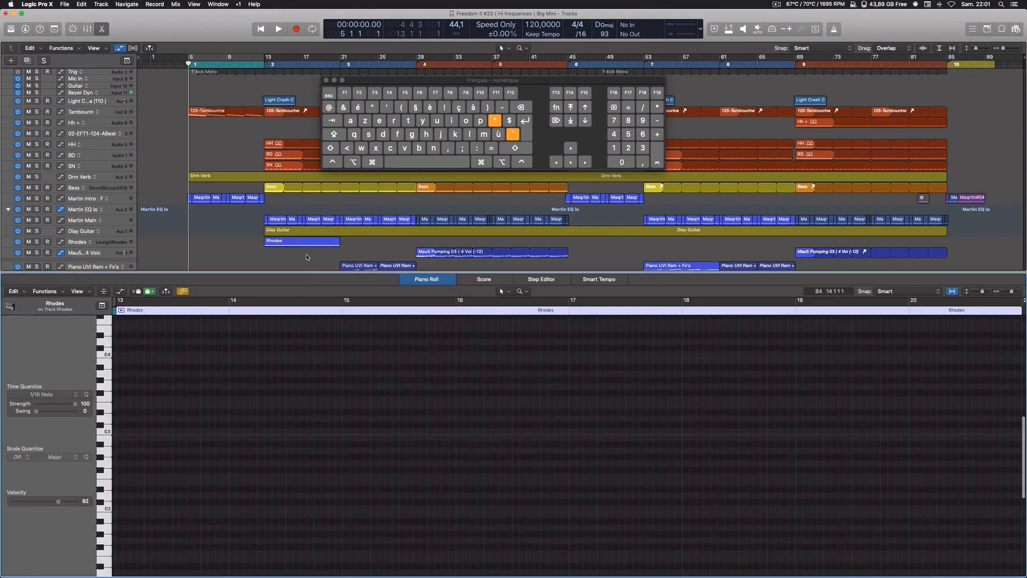
left_click(298, 240)
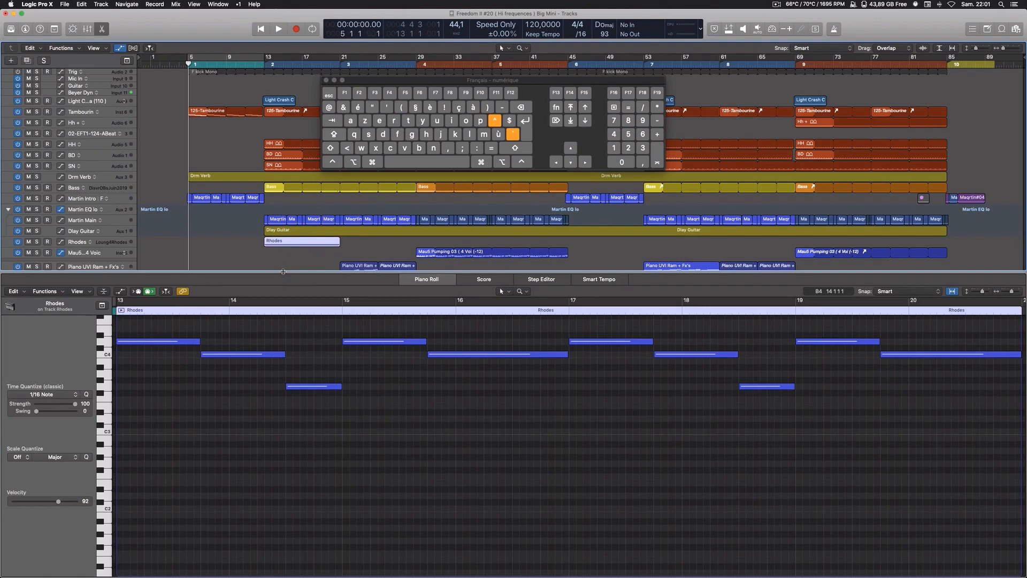
key("p")
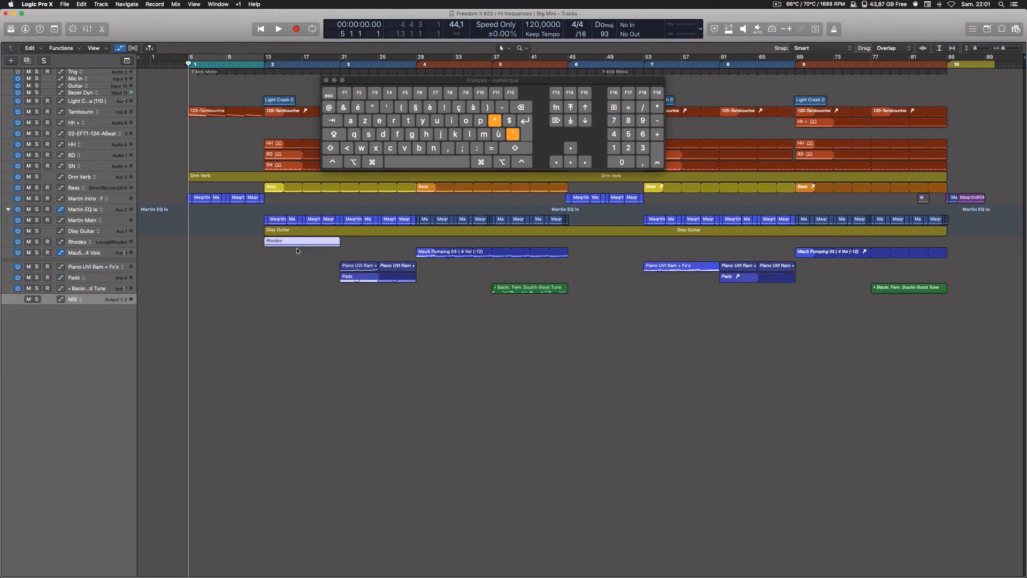
Show the Mixer below the tracks, and show and hide the Inspector
key("x")
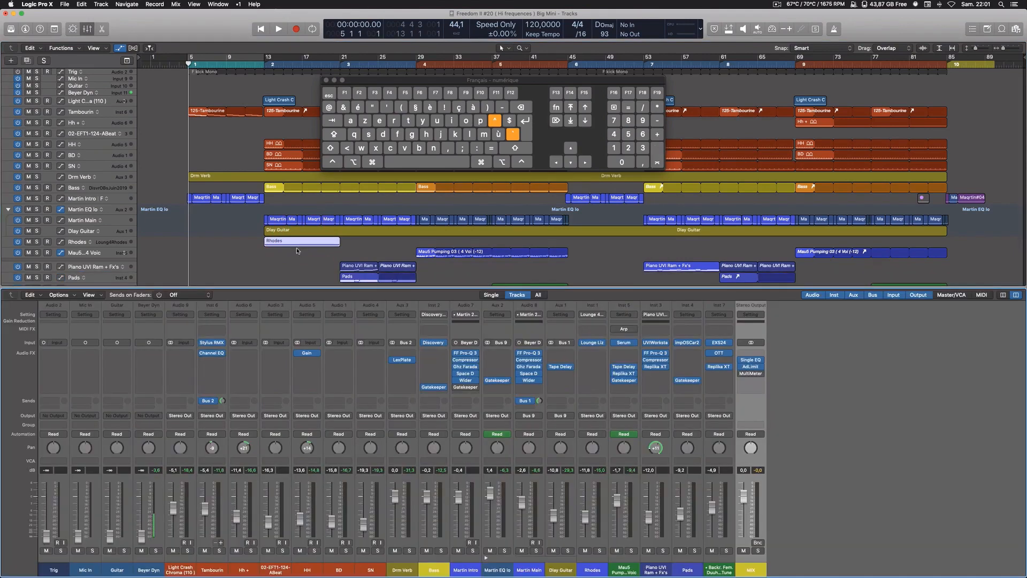
key("i")
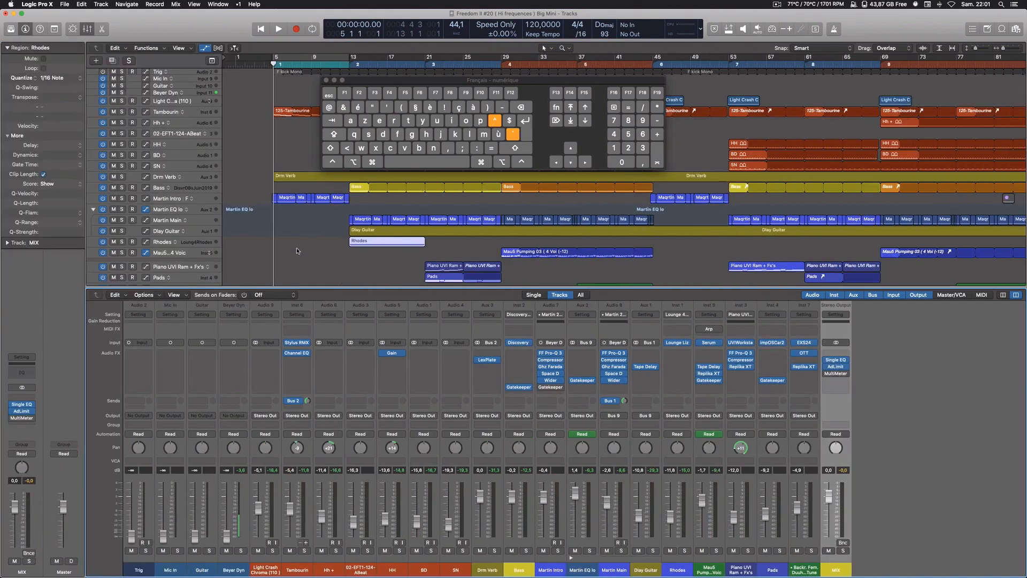
key("i")
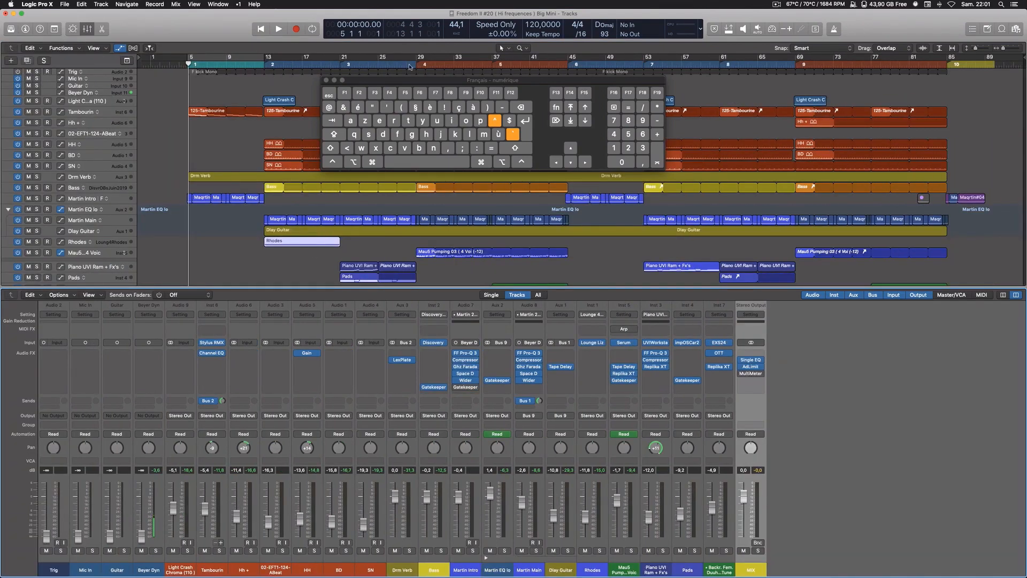
Place the playhead at bar 17 and select the Mau5 4 Voic track
left_click(300, 64)
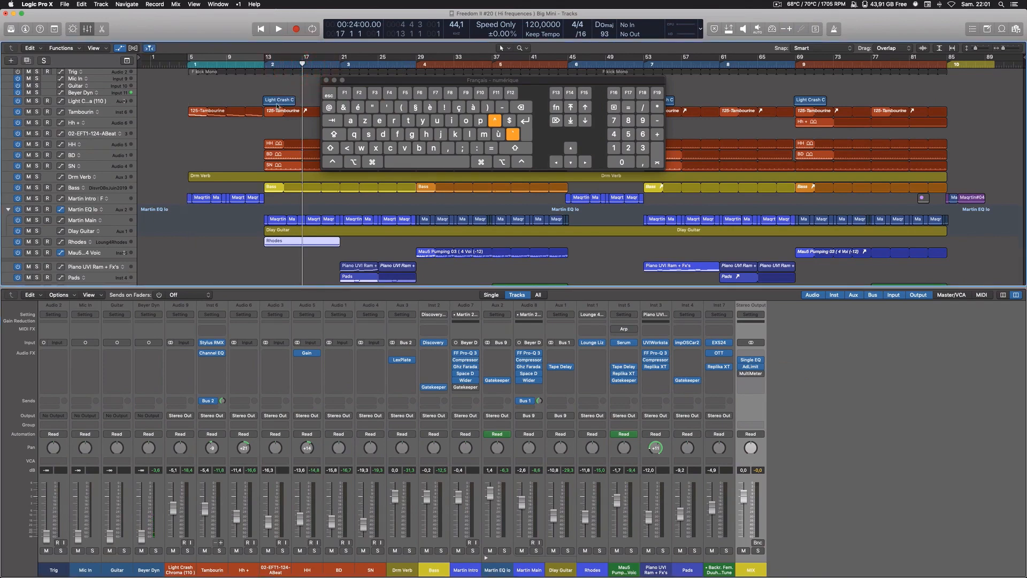
scroll(102, 220, "down", 5)
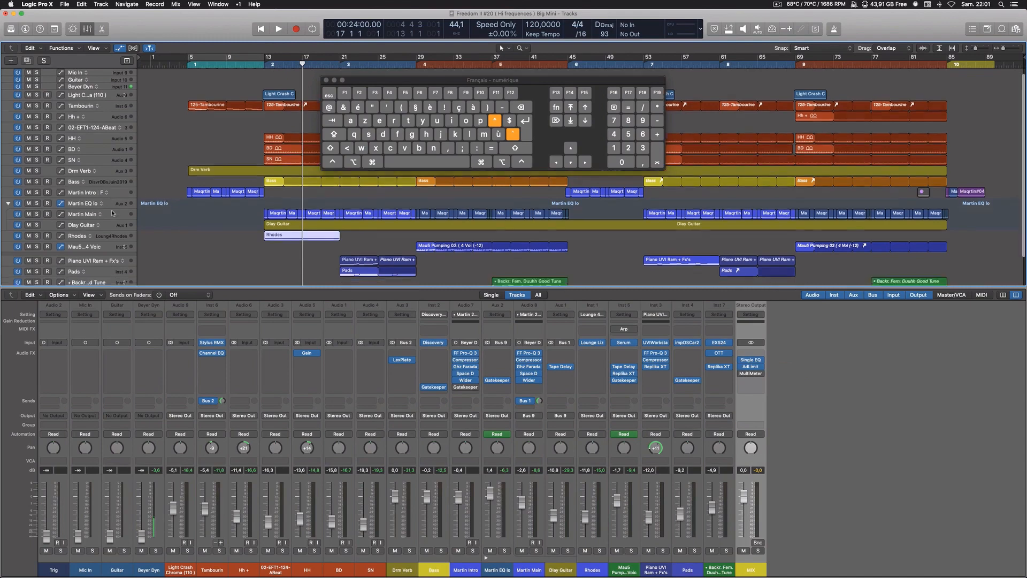
left_click(102, 218)
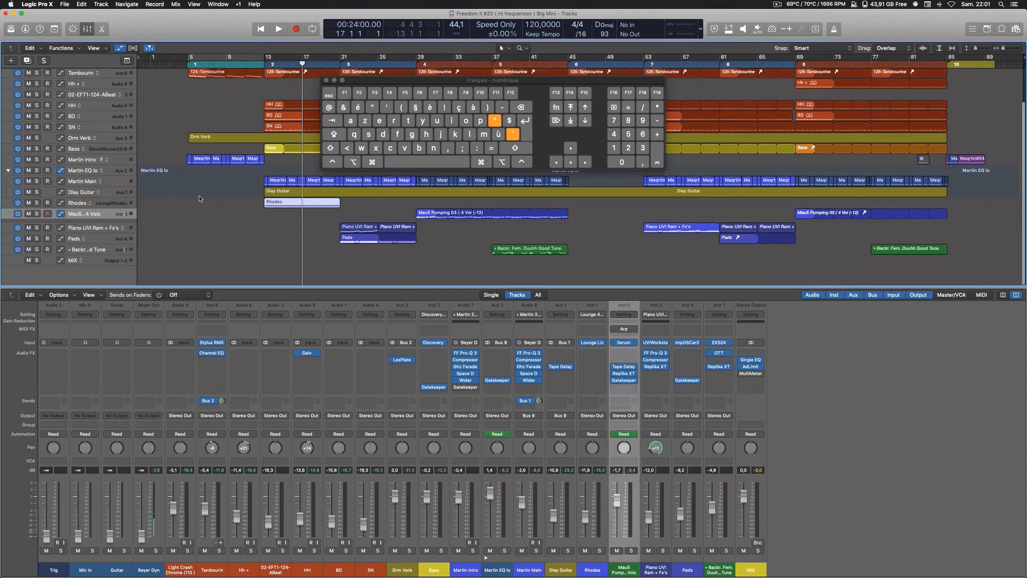
Move the on-screen keyboard down over the Mixer and deselect the Rhodes region
left_click_drag(464, 81, 457, 394)
left_click(612, 108)
left_click(611, 107)
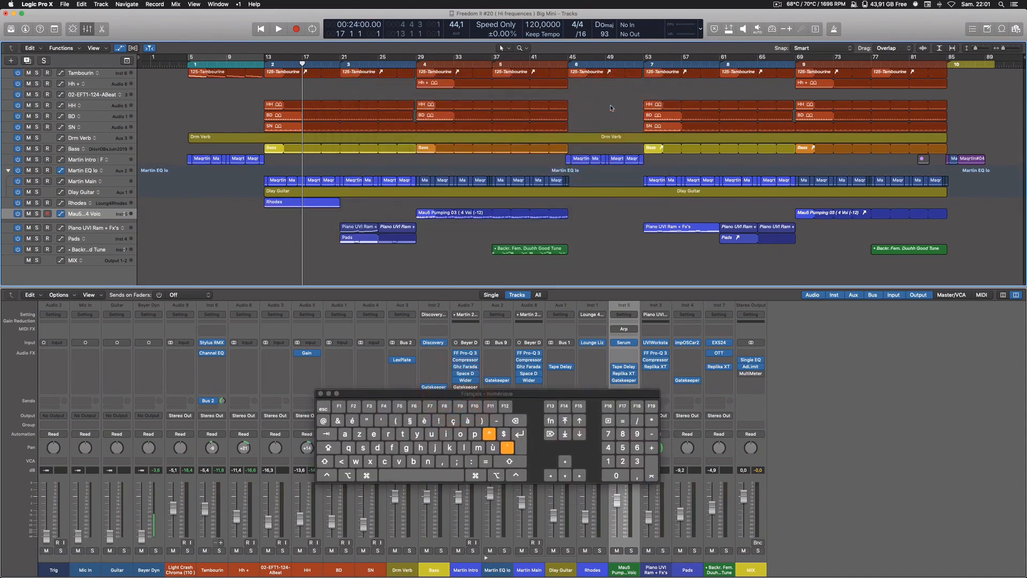
Toggle the control bar off and on, and show and hide the project Note Pad
key("ctrl+alt+super+c")
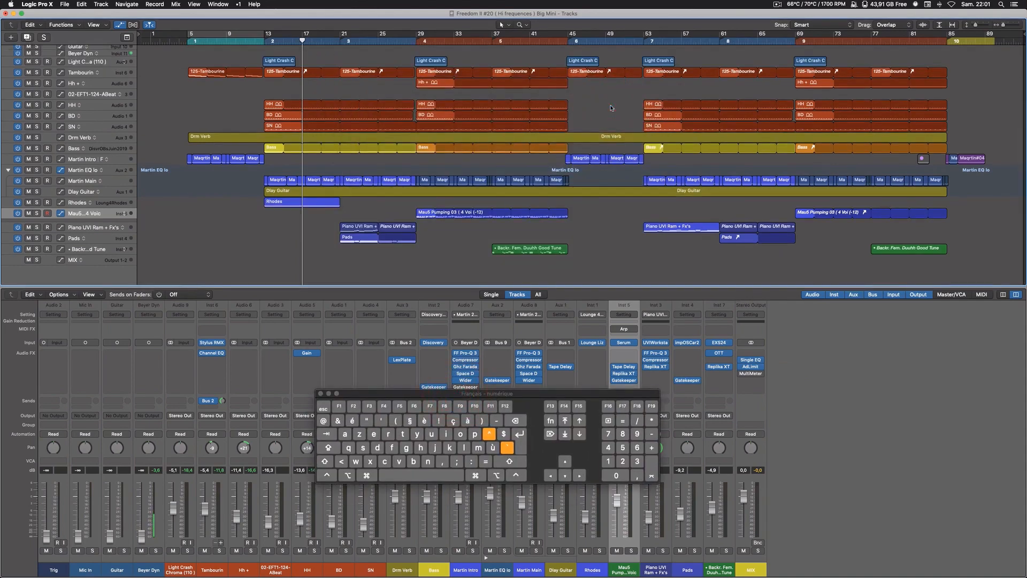
key("ctrl+alt+super+c")
key("ctrl+alt+super+c")
key("ctrl+alt+super+c")
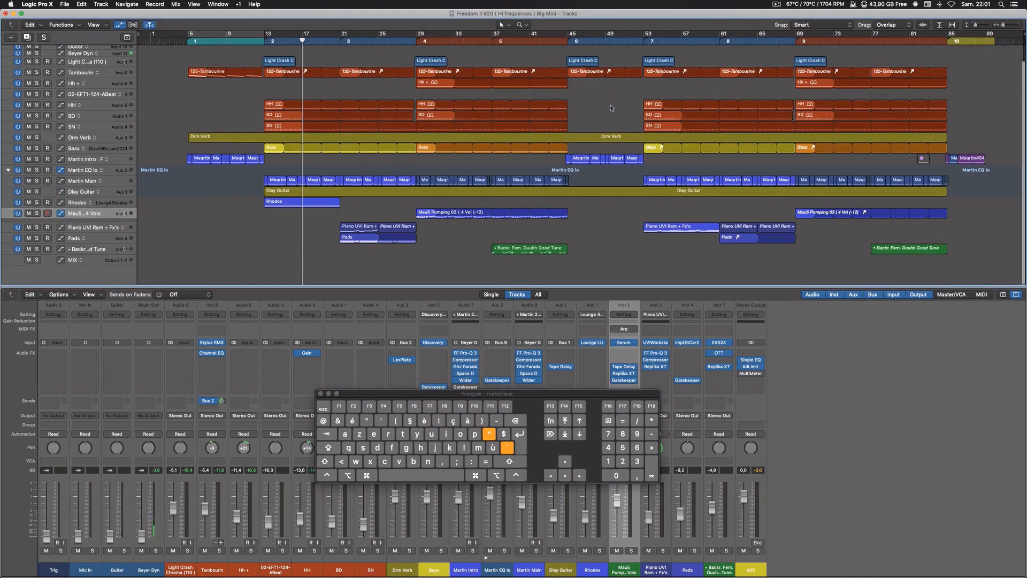
key("alt+super+p")
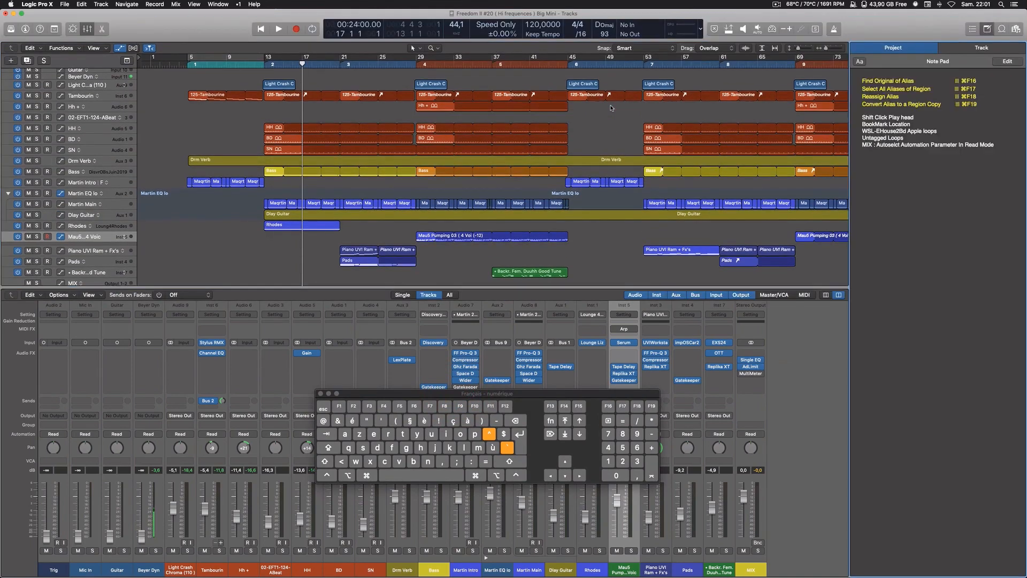
key("alt+super+p")
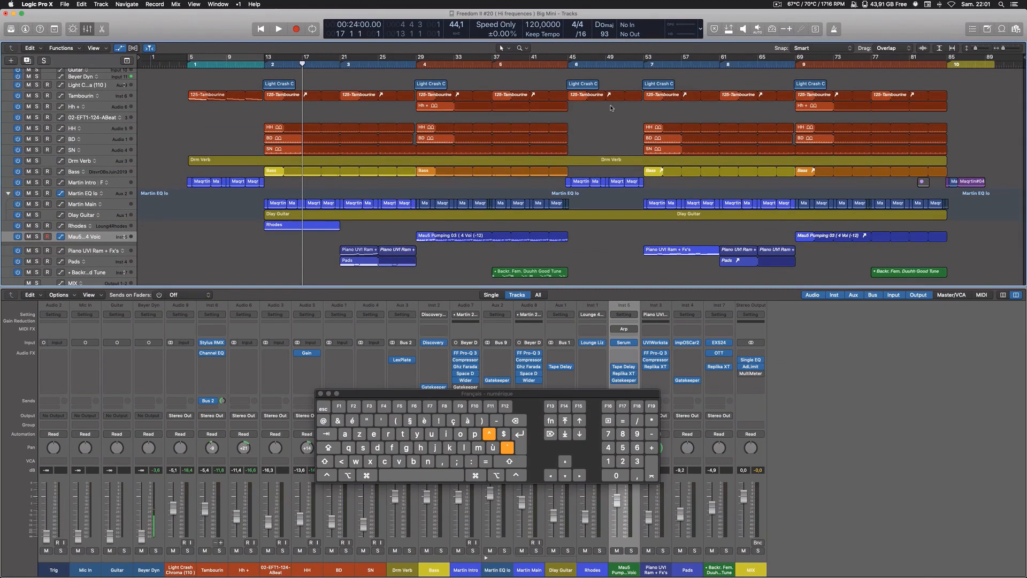
Open the floating Region inspector, place it over the end of the arrangement, and hide the Mixer
key("alt+i")
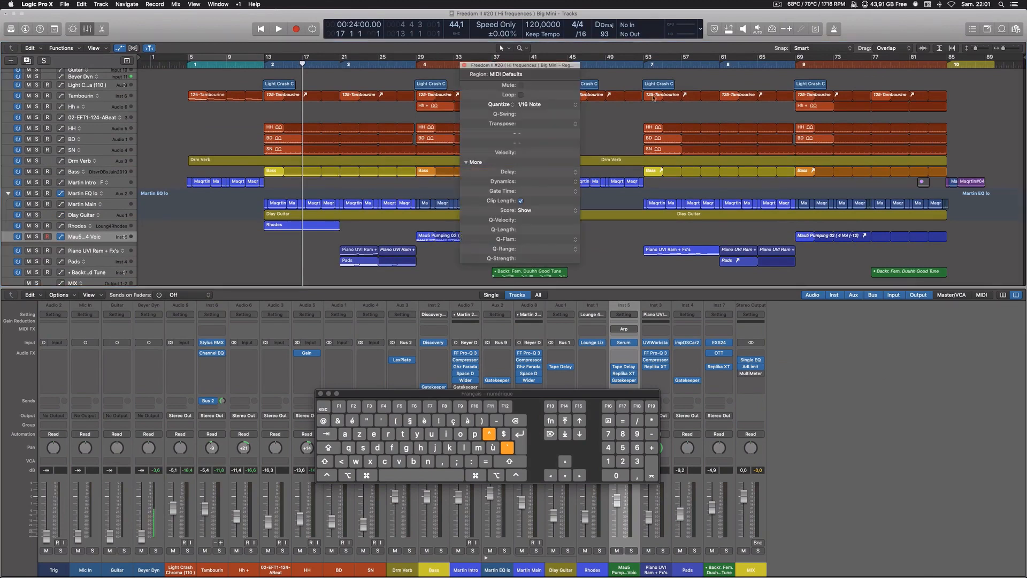
left_click_drag(505, 66, 931, 78)
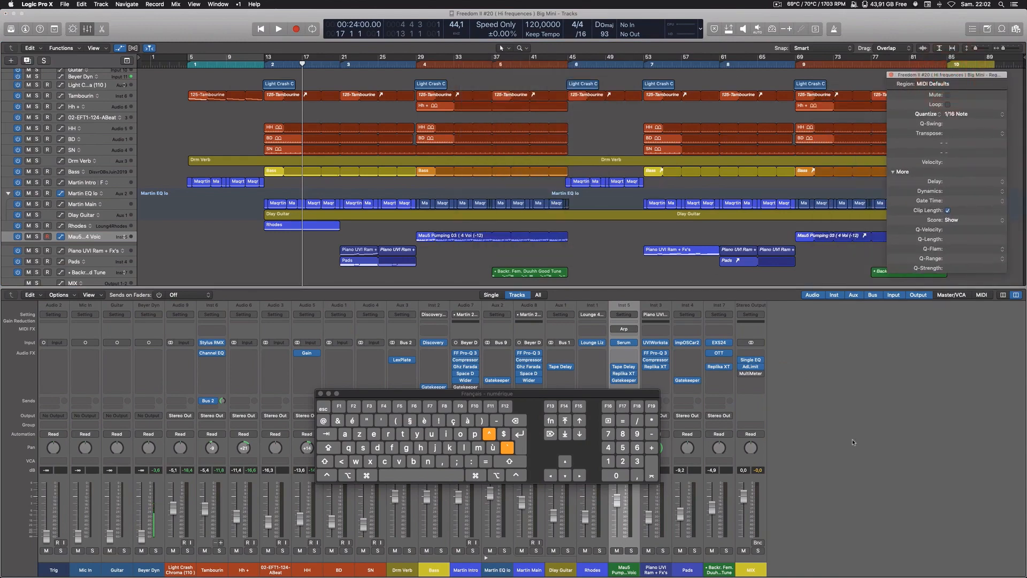
key("x")
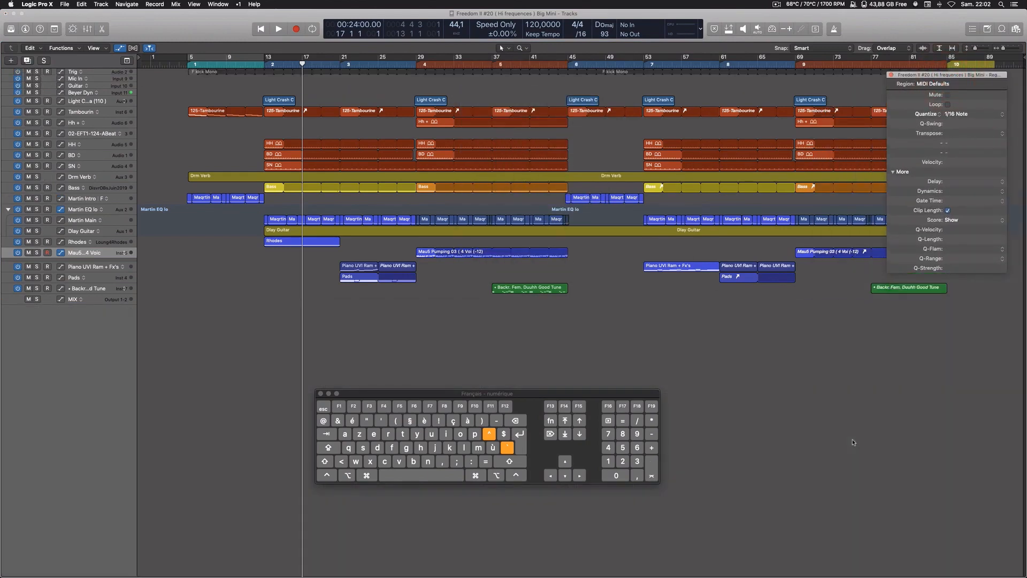
Zoom in on the arrangement from bar 5, and show and hide the Inspector
left_click(170, 86)
left_click_drag(178, 92, 936, 369)
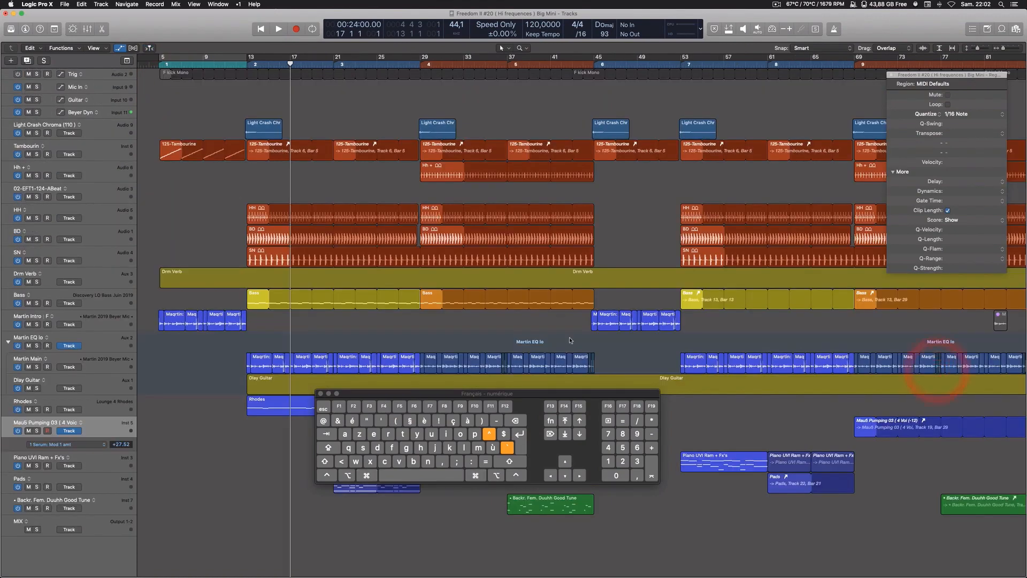
key("i")
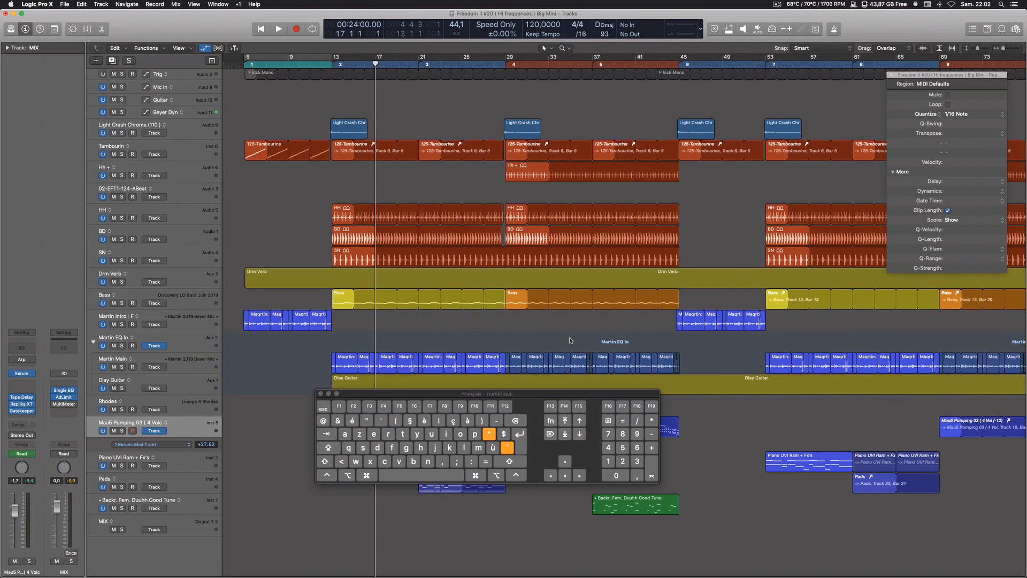
key("i")
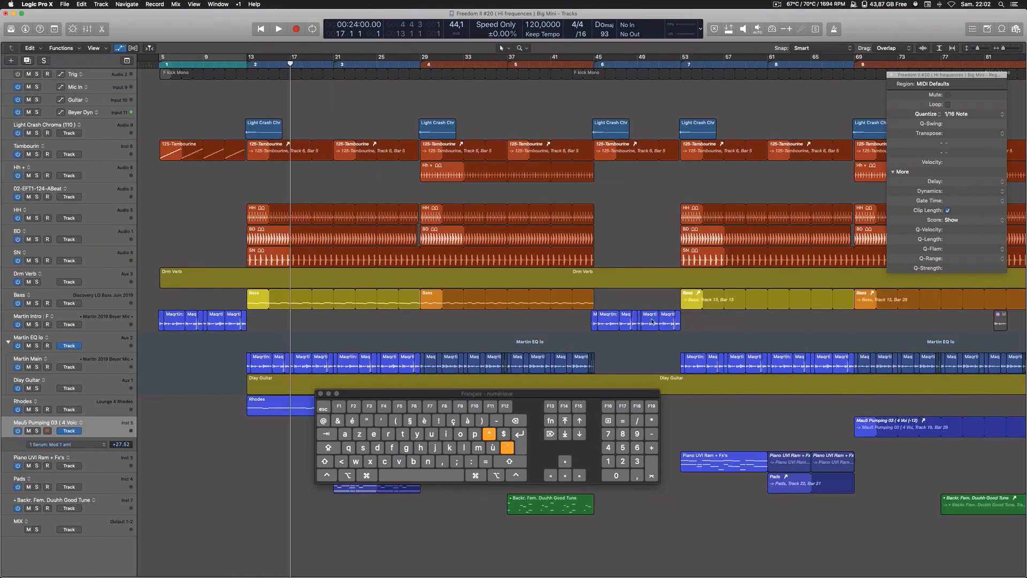
View the Hh + and Bass region parameters in the floating Region inspector, close it, and deselect the regions
left_click_drag(908, 76, 752, 117)
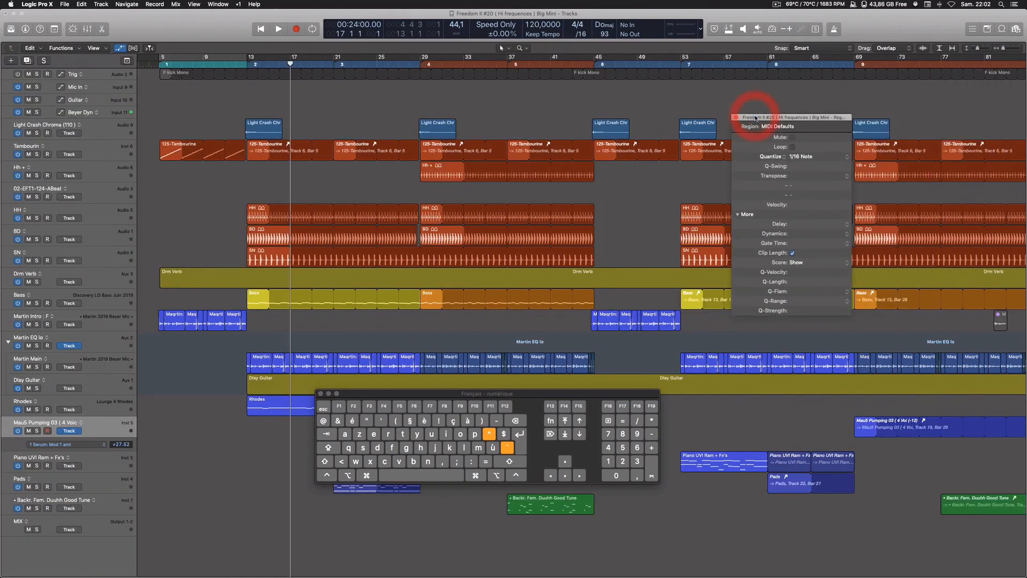
left_click(604, 152)
left_click(430, 169)
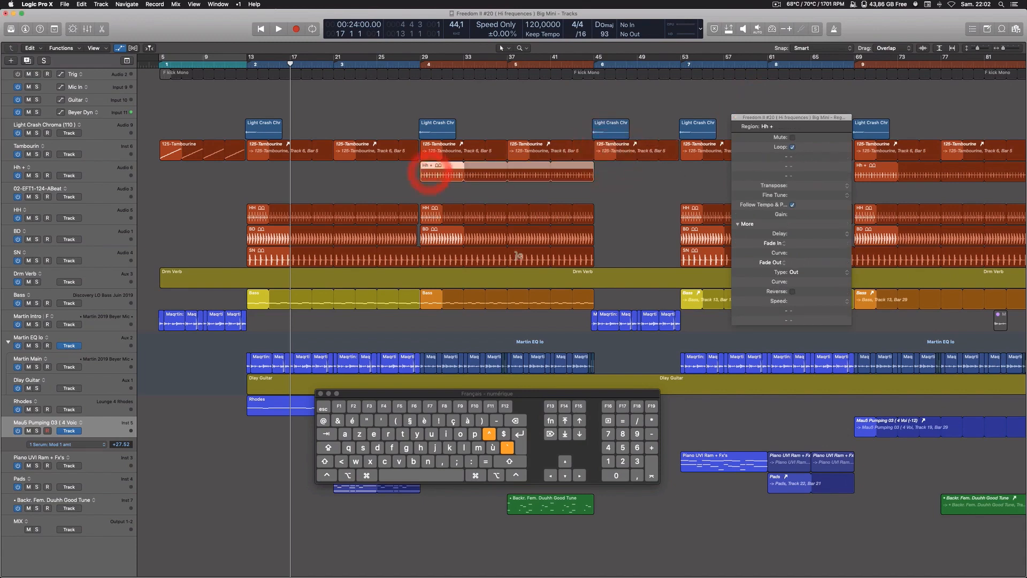
left_click(425, 293)
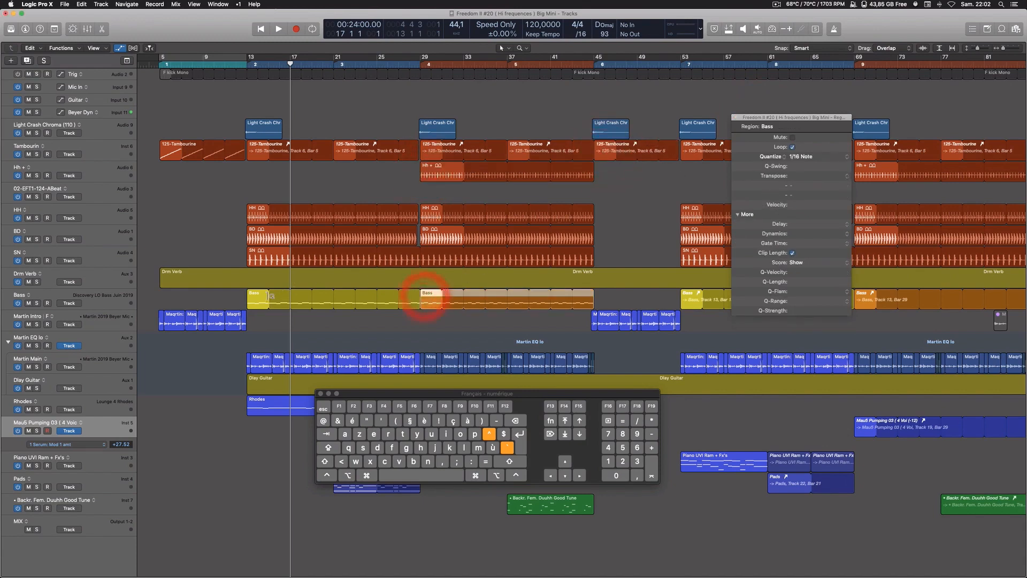
left_click(267, 294)
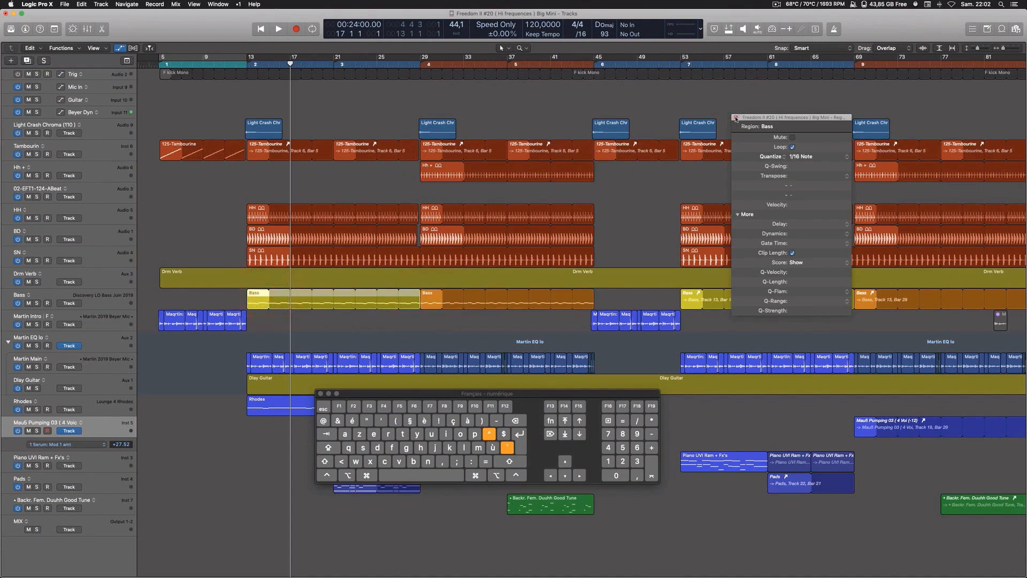
left_click(734, 117)
left_click(432, 102)
Step the playhead back bar by bar to the project start at bar 5
key("Left")
key("Left")
key("Left")
key("Left")
key("Left")
key("Left")
key("Left")
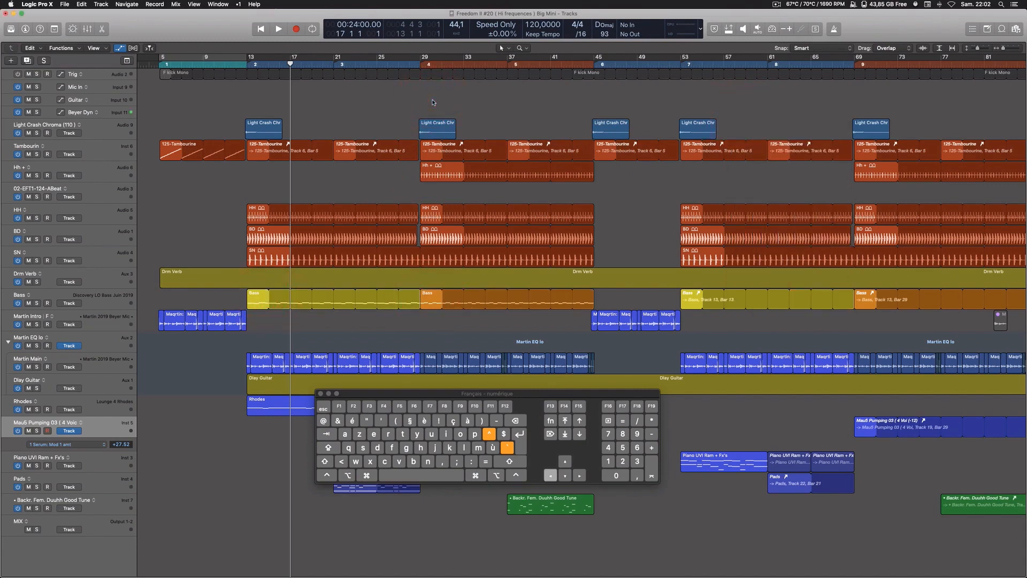
key("Left")
key("Left")
key("Left")
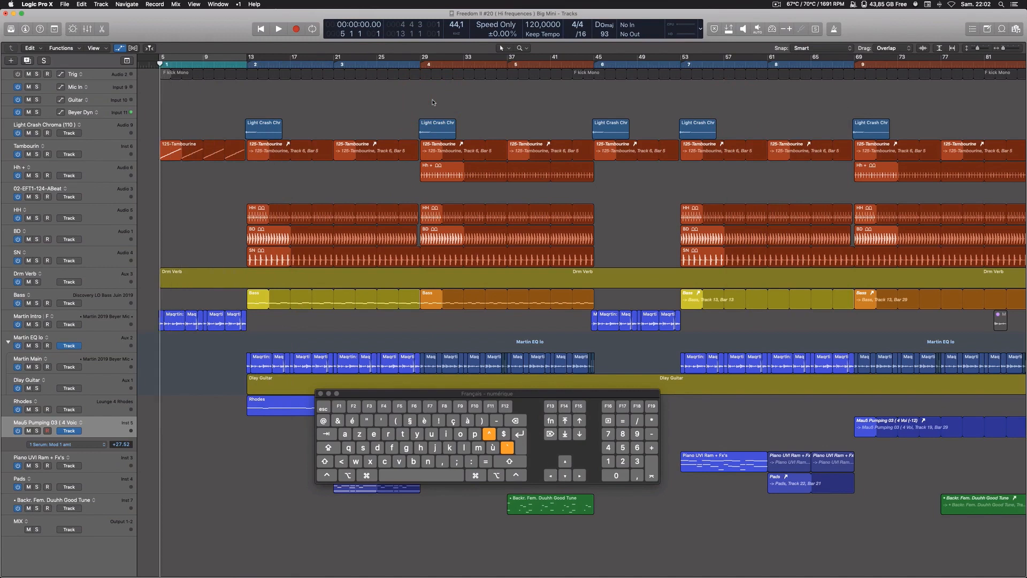
key("Left")
key("Left")
Step the playhead forward bar by bar to bar 8 and return it to bar 5
key("Right")
key("Right")
key("Right")
key("Right")
key("Right")
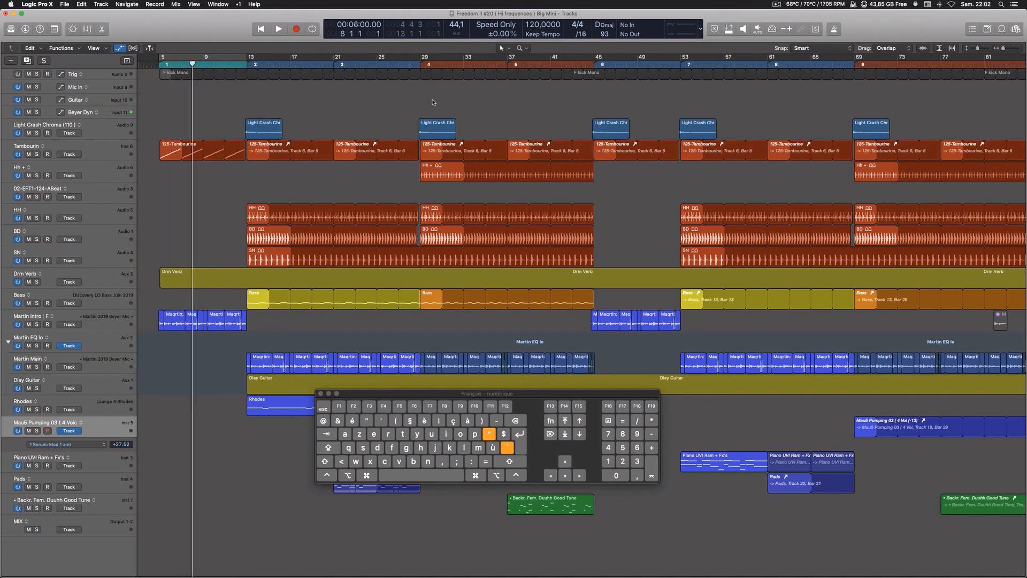
key("Left")
key("Left")
key("Return")
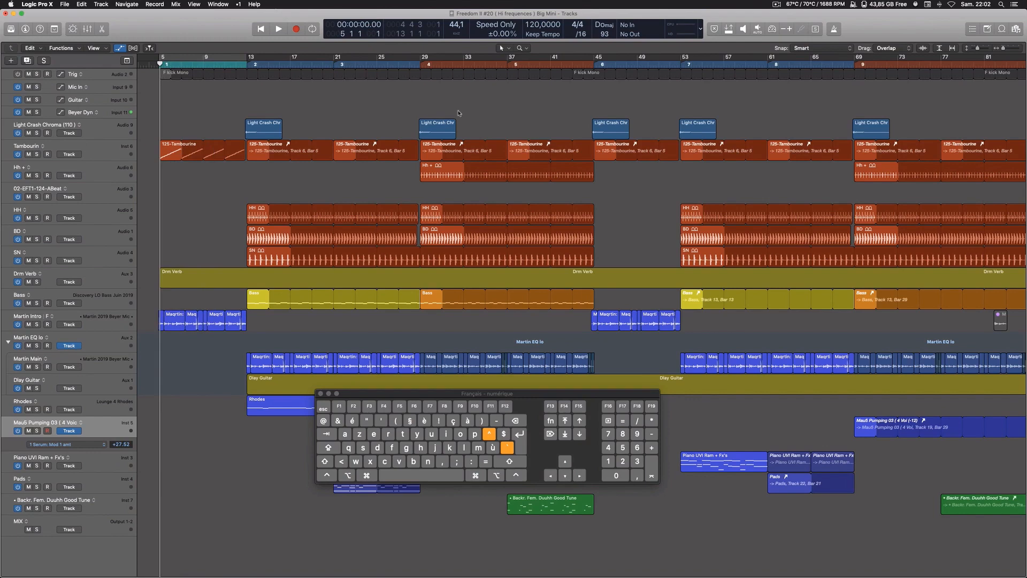
Zoom in on the first 125-Tambourine region, step the playhead through it in fine increments, and restore the zoom
left_click_drag(151, 133, 208, 180)
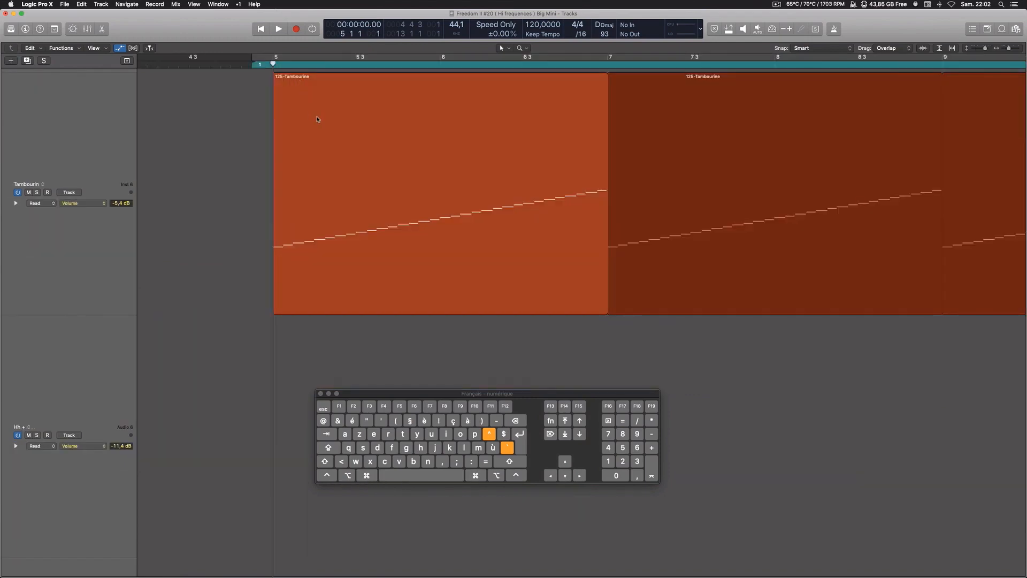
key("space")
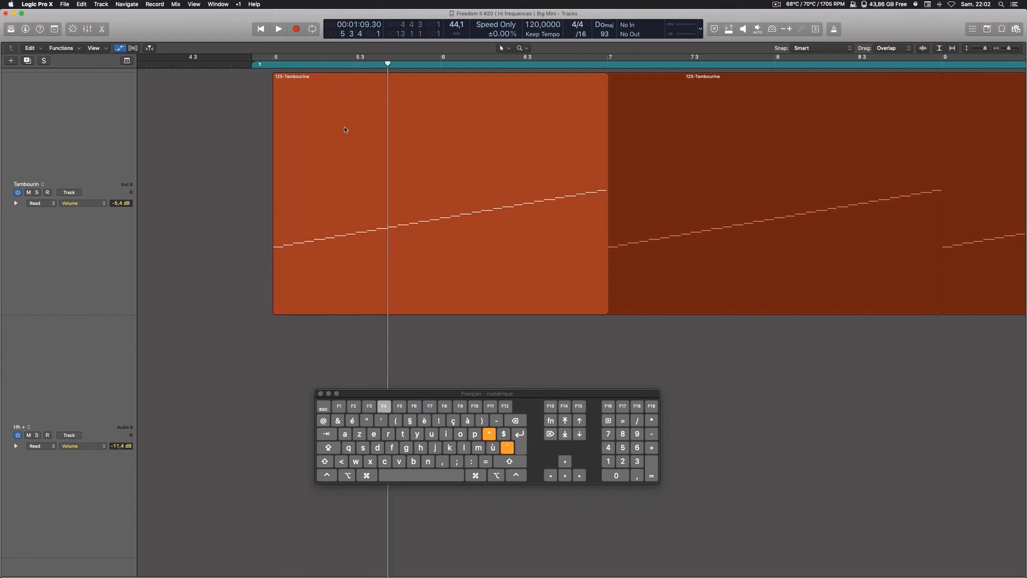
key("F3")
key("F3")
key("F3")
key("F3")
key("F3")
key("F3")
key("F3")
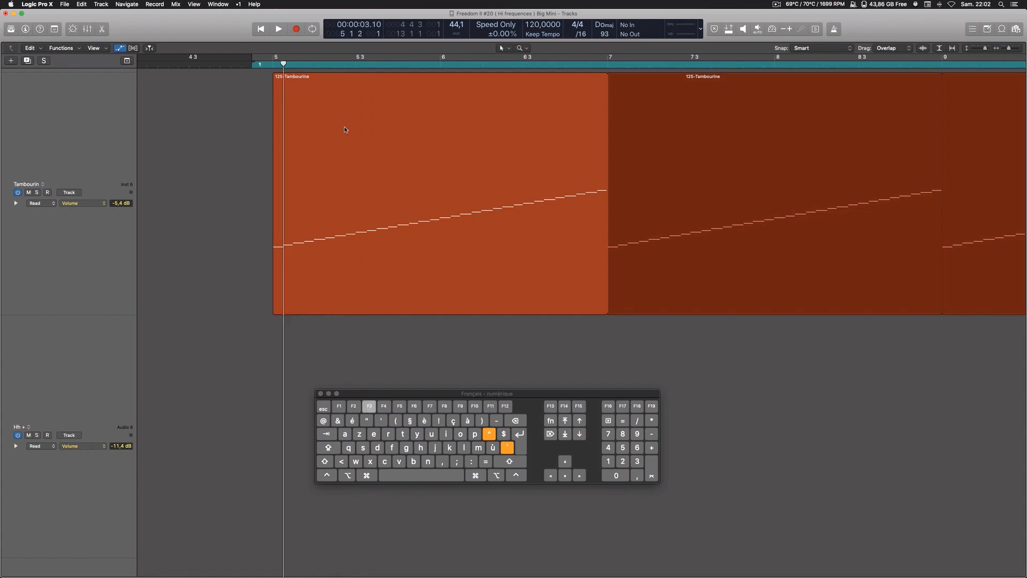
left_click(203, 208, "super")
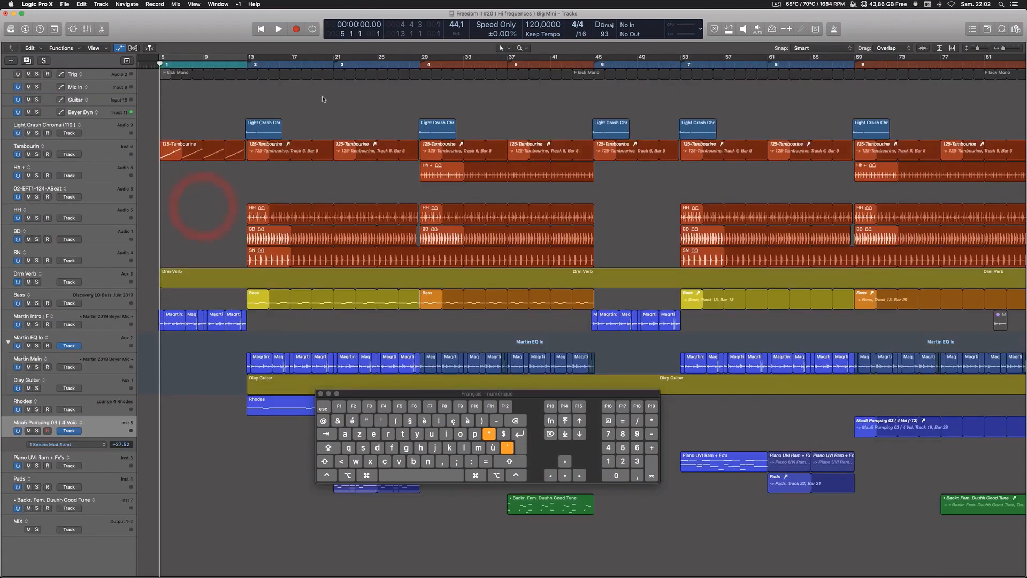
Jump the playhead forward through the eight-bar sections from bar 5 to bar 45
key("Page_Up")
key("Page_Up")
key("Page_Up")
key("Page_Up")
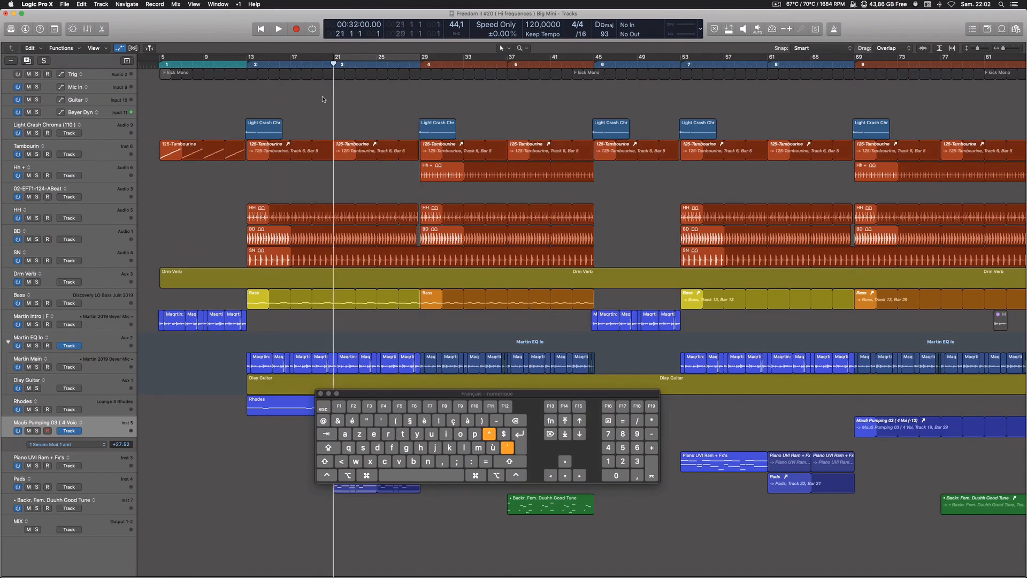
key("Page_Up")
key("Page_Up")
key("Page_Up")
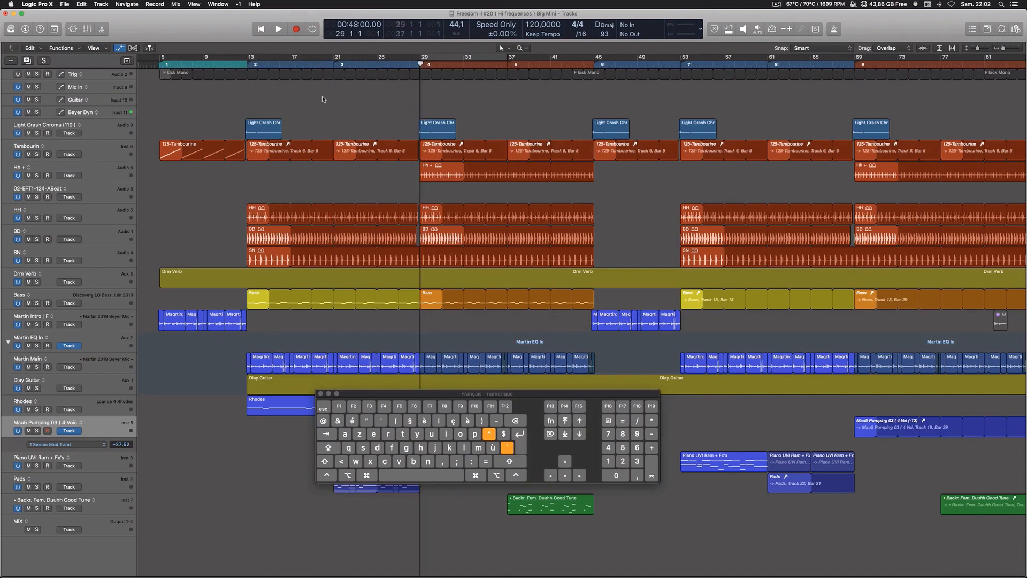
key("Page_Up")
key("alt+comma")
key("alt+comma")
key("alt+comma")
key("alt+comma")
key("alt+comma")
key("alt+comma")
key("alt+comma")
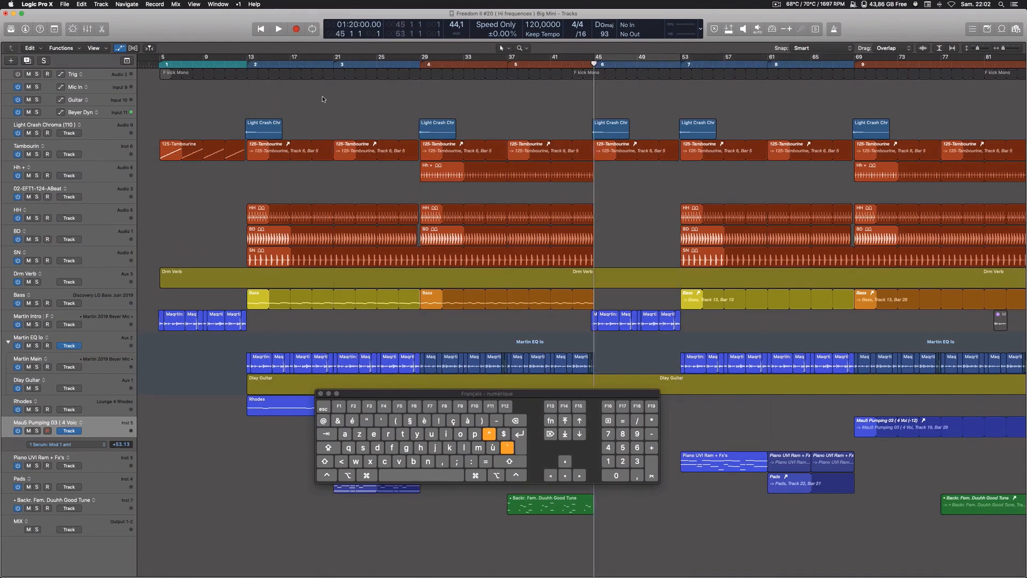
Jump the playhead back through the eight-bar sections to bar 13 and on to the project start
key("Page_Down")
key("Page_Down")
key("Page_Down")
key("Page_Down")
key("Page_Down")
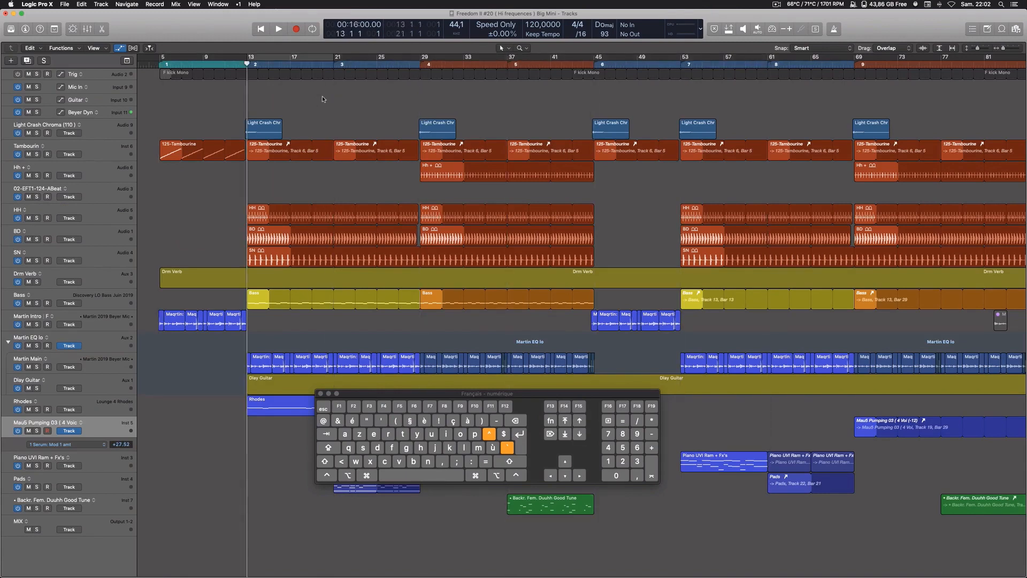
key("Page_Up")
key("Page_Up")
key("Page_Up")
key("Page_Up")
key("Page_Up")
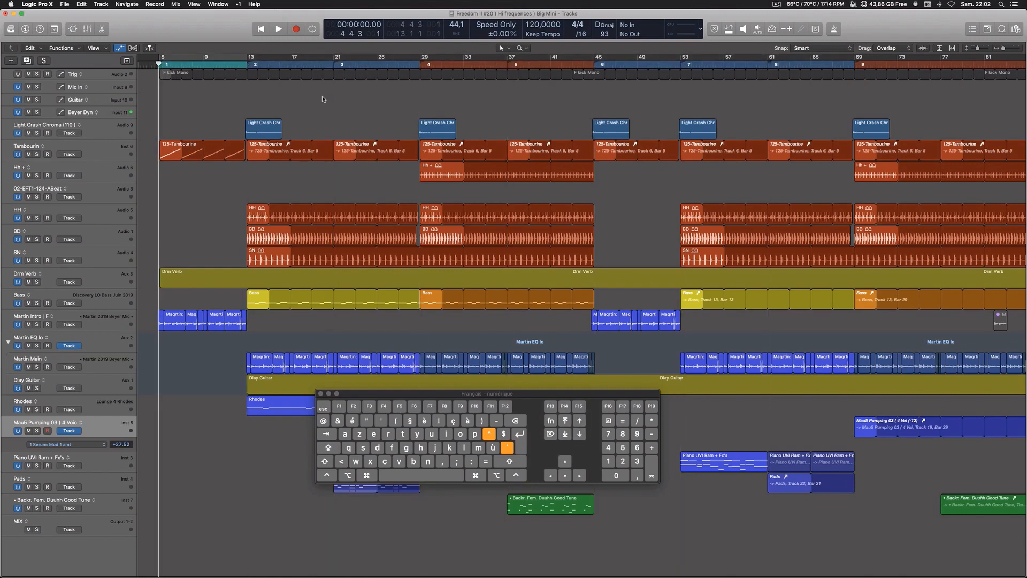
key("KP_Divide")
key("KP_Divide")
key("KP_Divide")
key("KP_Divide")
key("KP_Divide")
key("KP_Divide")
Move the on-screen keyboard up over the tracks, show the Mixer, and switch to the Rhodes region's Piano Roll
left_click_drag(536, 394, 551, 262)
key("x")
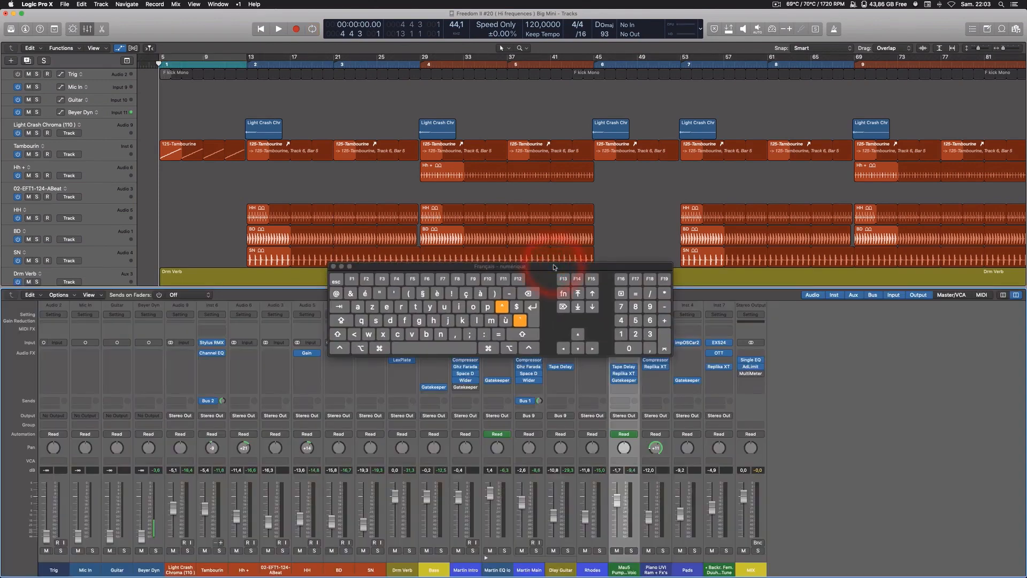
left_click(185, 182)
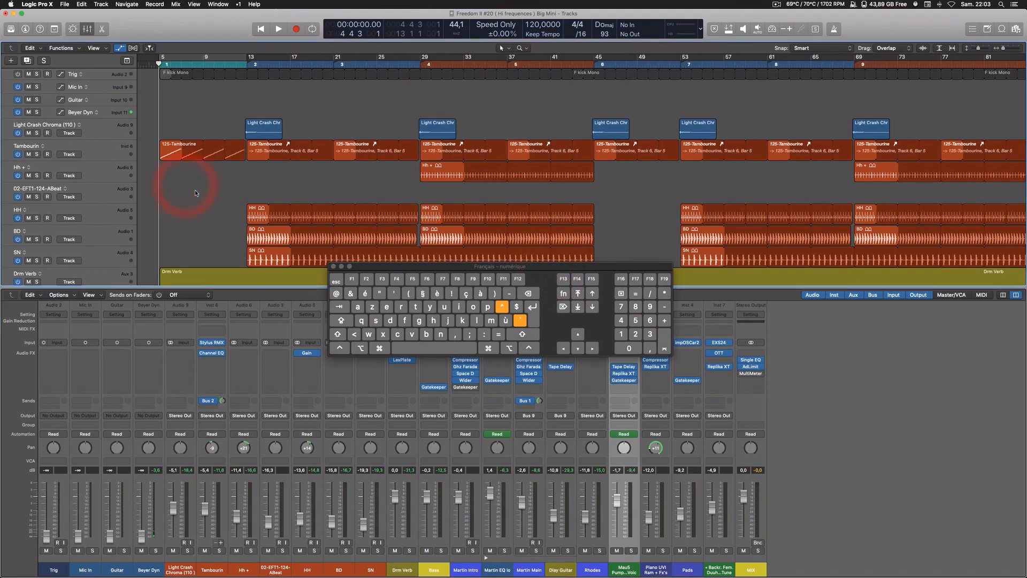
key("z")
left_click(196, 190)
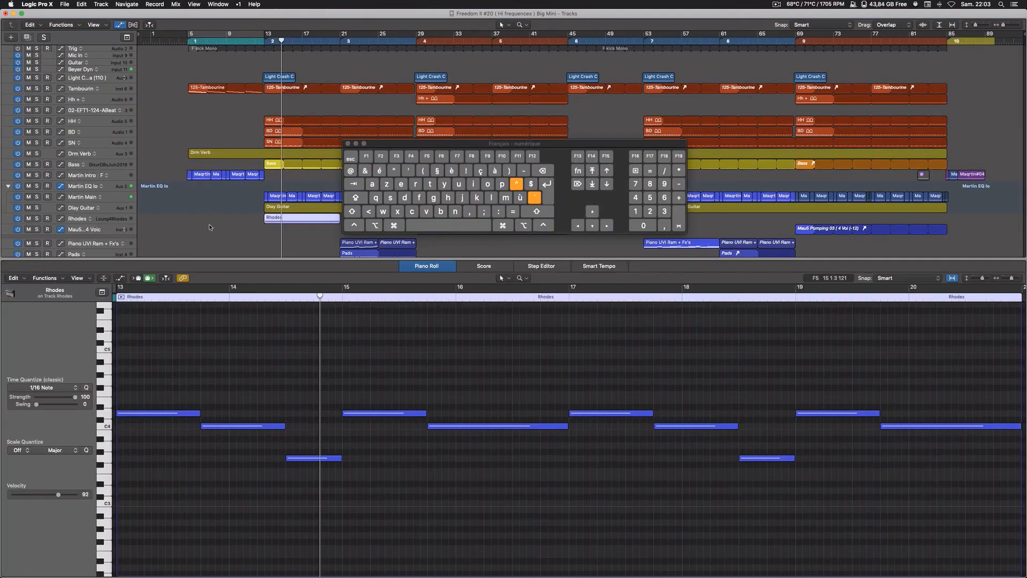
Show and hide the Mixer, deselect the Rhodes region, and move the on-screen keyboard down below the tracks
key("x")
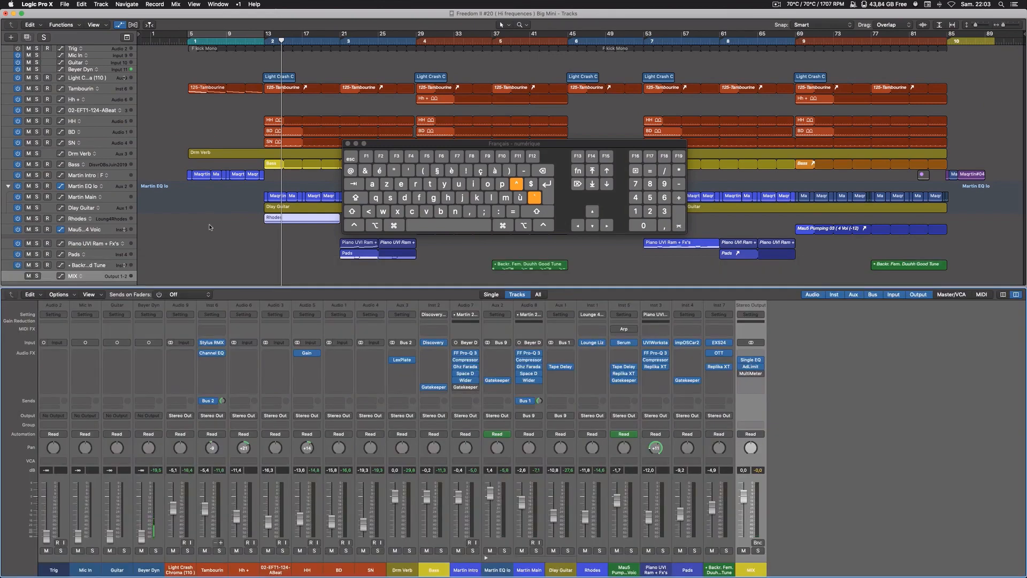
key("x")
left_click(213, 258)
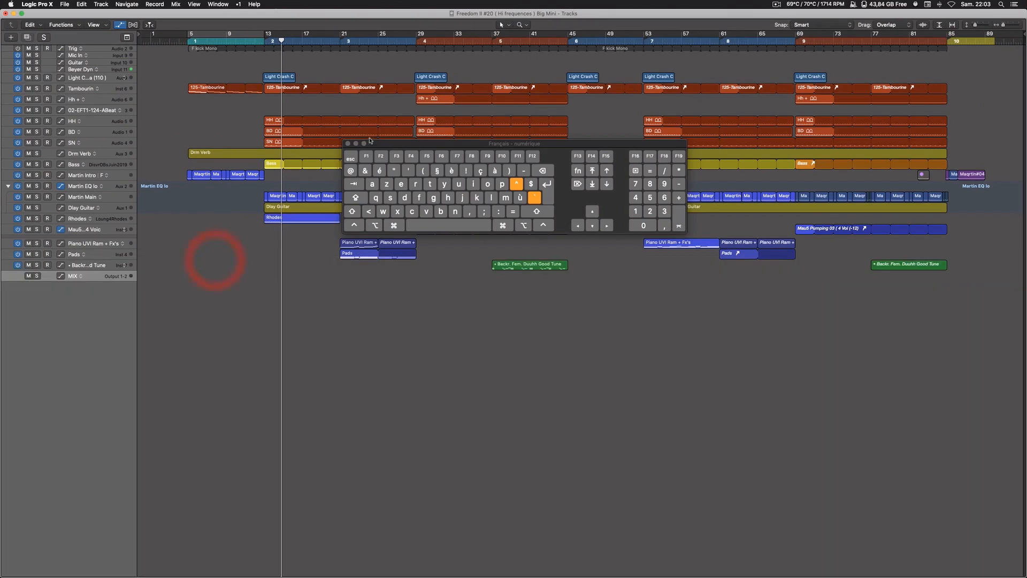
left_click_drag(385, 143, 382, 290)
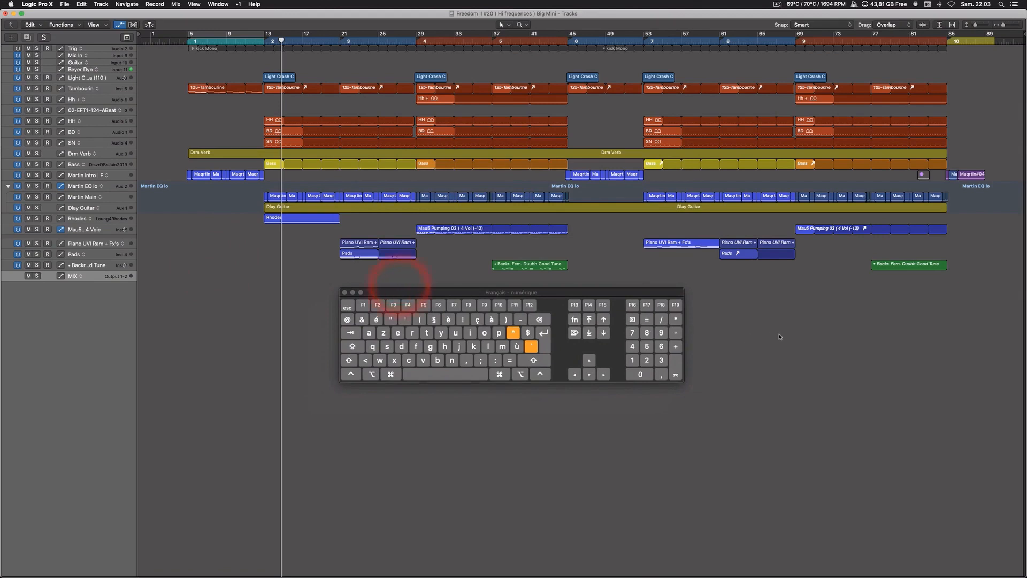